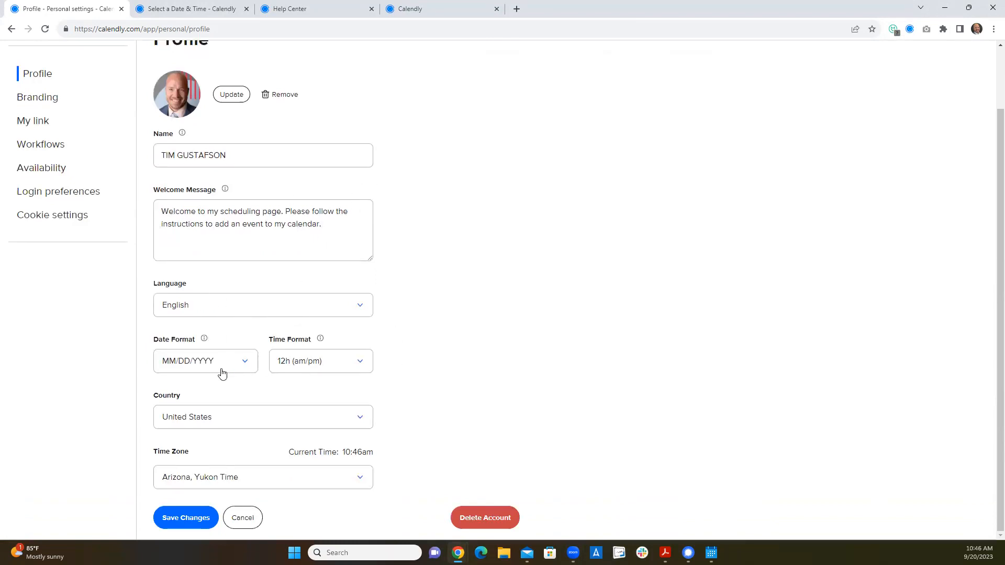
# - Review the branding, personal link and workflow phone number pages of the personal settings
pyautogui.click(29, 98)
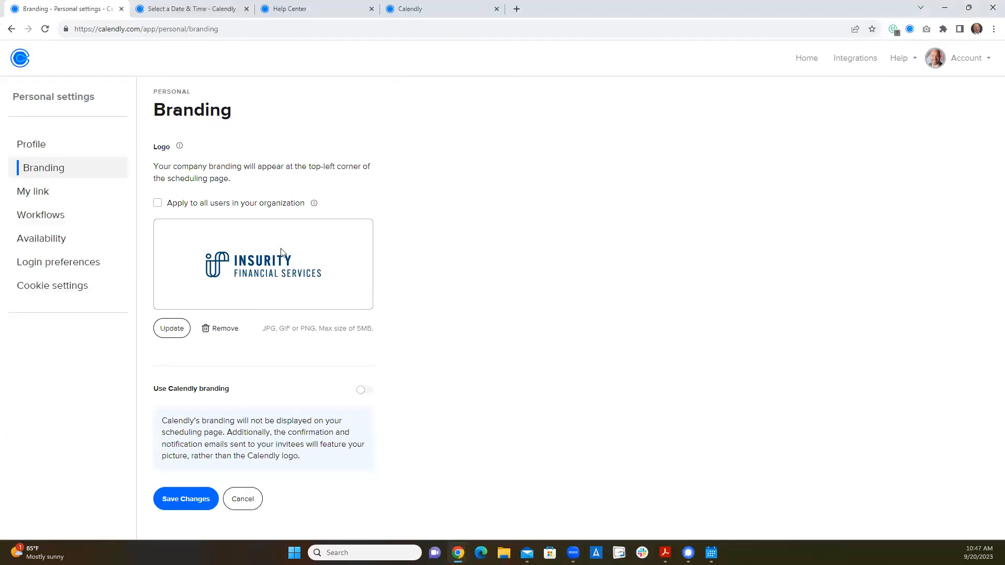
pyautogui.click(41, 191)
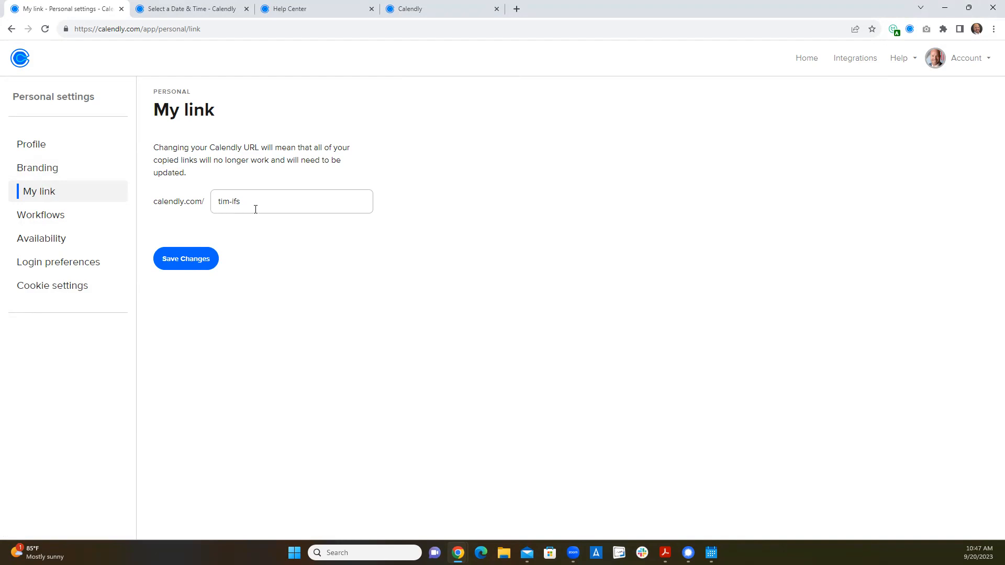
pyautogui.click(78, 215)
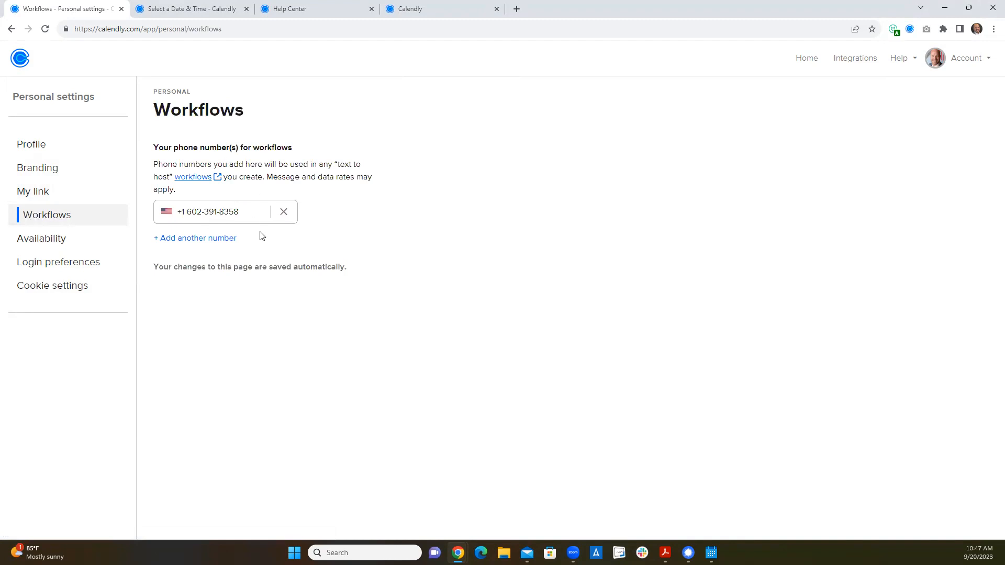
# - Examine the Working hours calendar in the availability settings, and view the login preferences
pyautogui.click(67, 238)
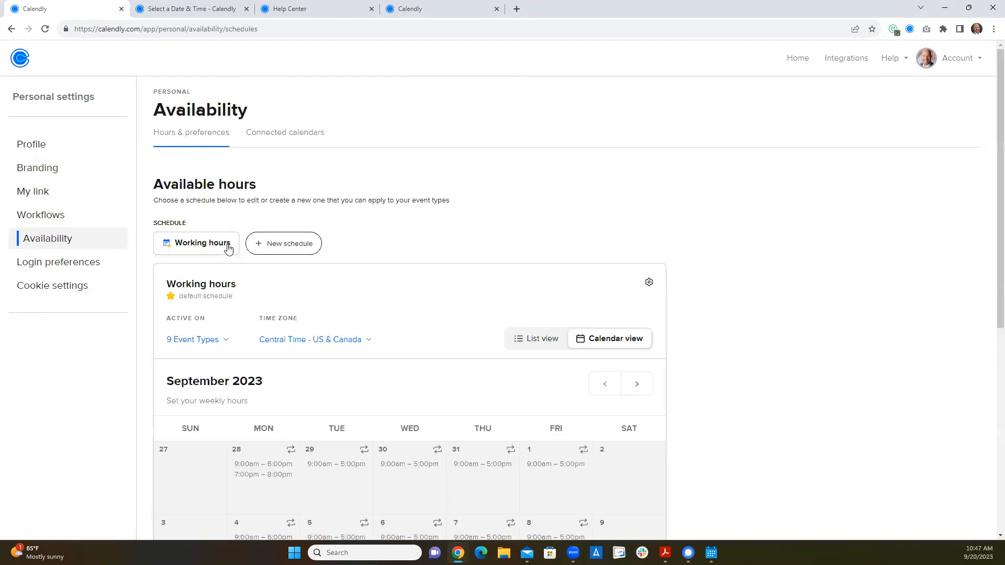
pyautogui.scroll(-1, 340, 301)
pyautogui.scroll(-2, 293, 275)
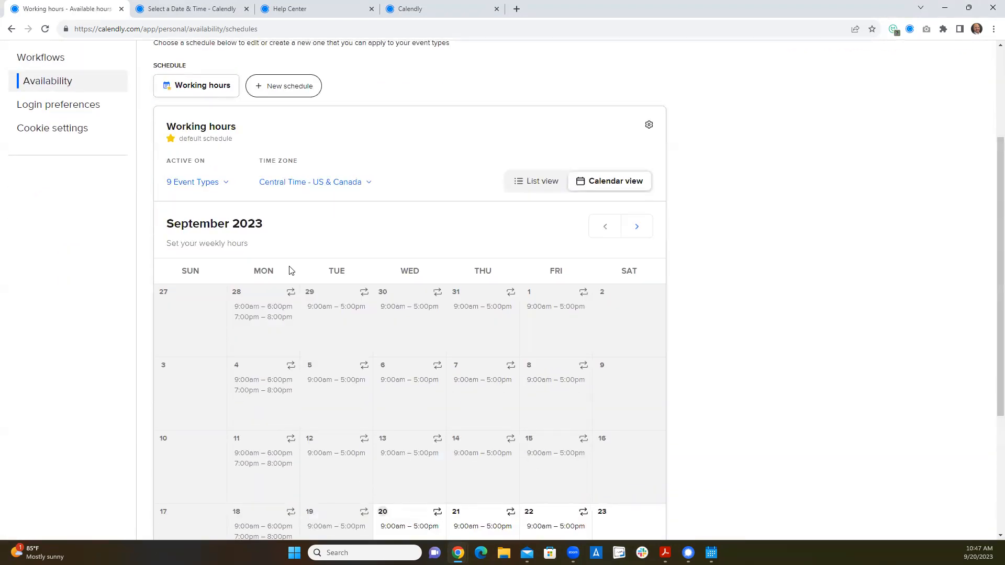
pyautogui.scroll(-3, 298, 257)
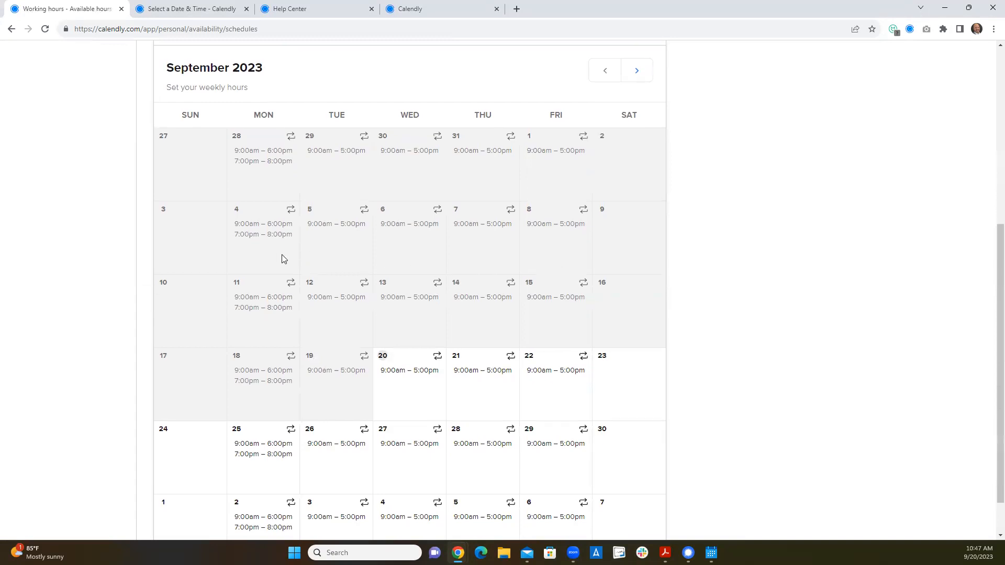
pyautogui.scroll(5, 282, 254)
pyautogui.scroll(-3, 445, 291)
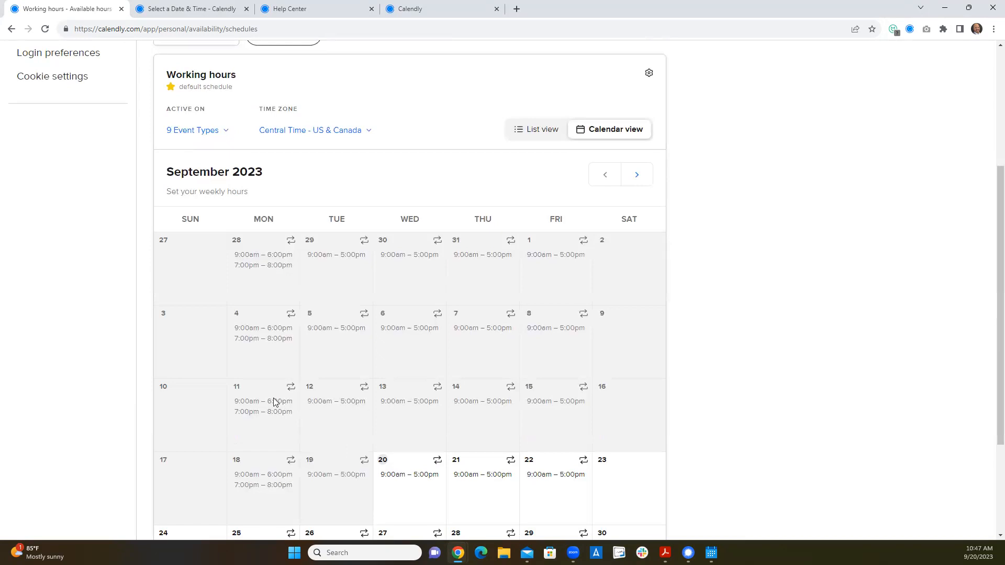
pyautogui.scroll(4, 298, 377)
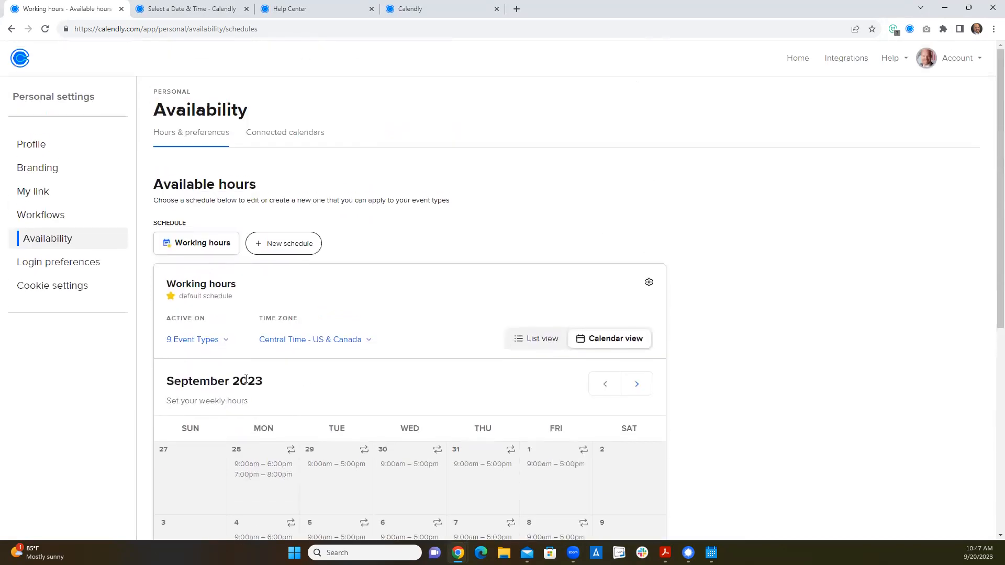
pyautogui.click(69, 268)
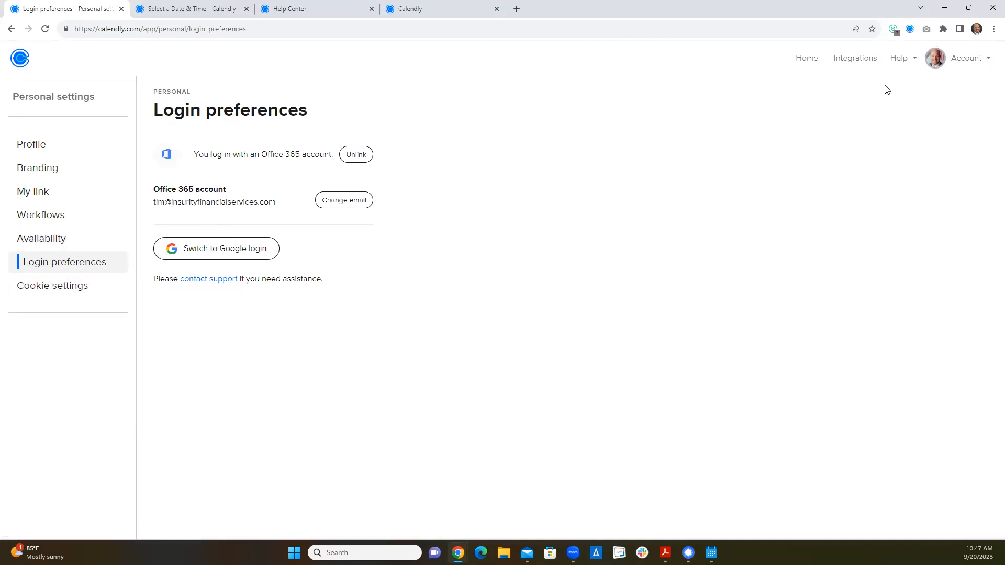
# - Look for help options and browse the video tutorials in the Help Center
pyautogui.click(895, 62)
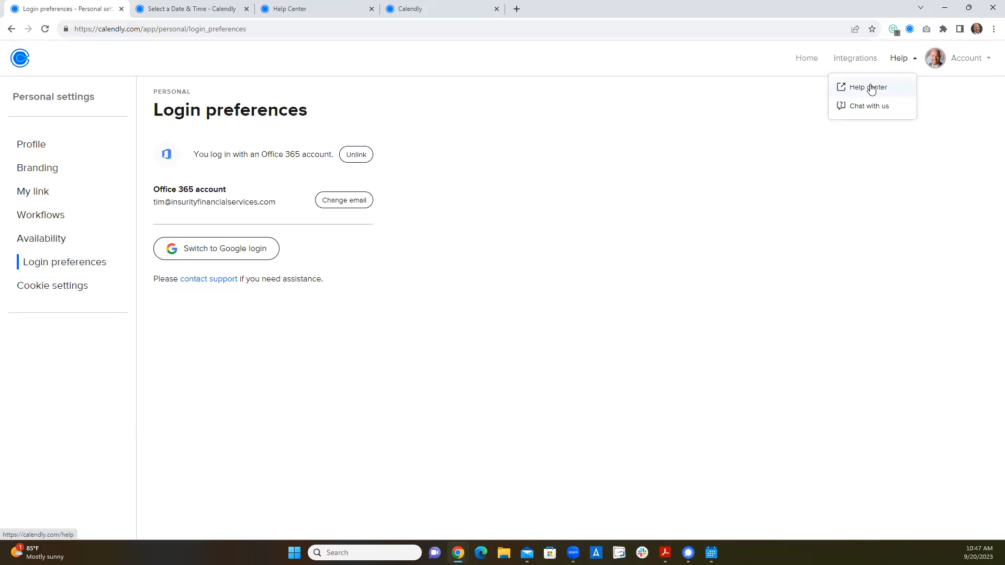
pyautogui.click(312, 12)
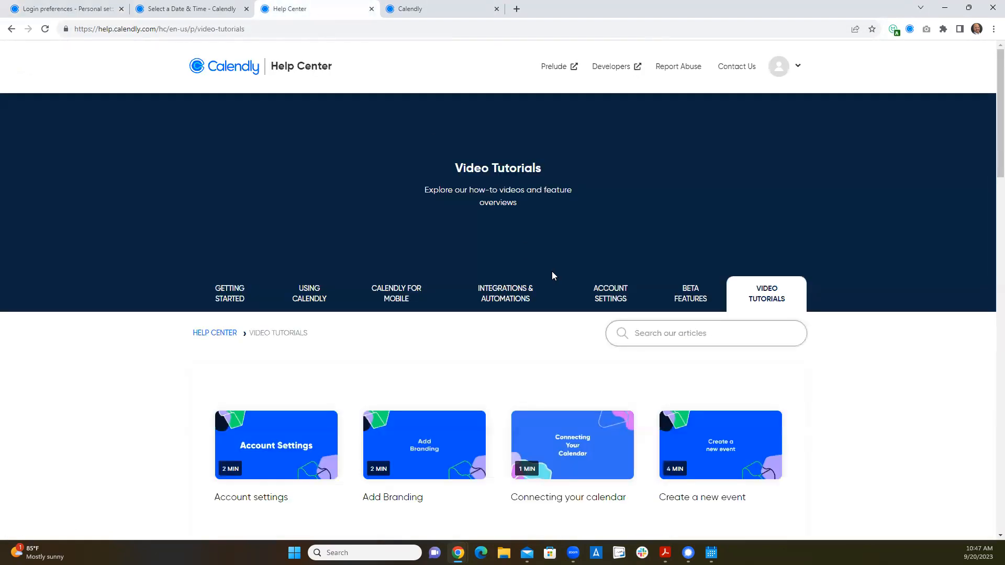
pyautogui.scroll(-2, 594, 281)
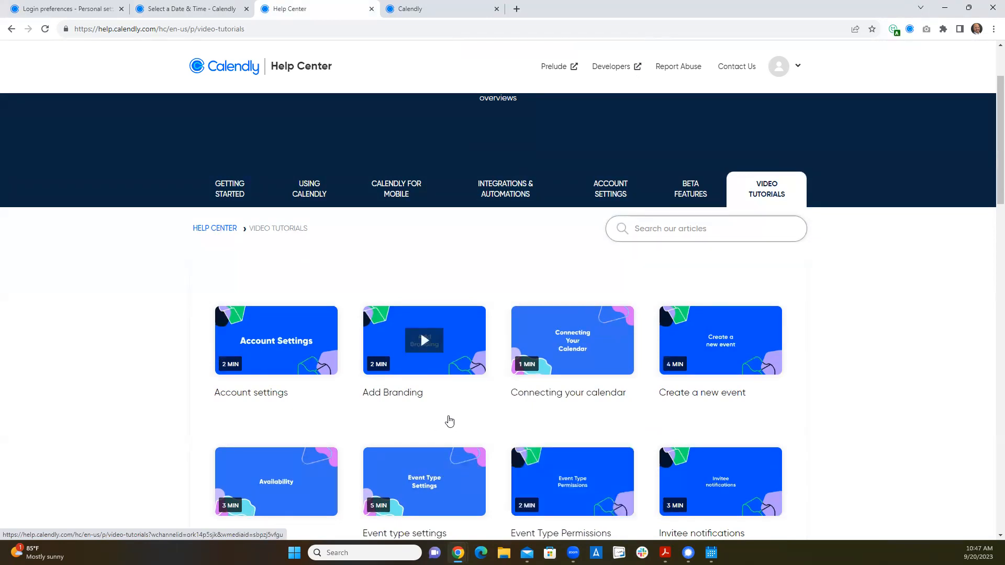
pyautogui.scroll(-7, 527, 394)
pyautogui.scroll(-5, 523, 398)
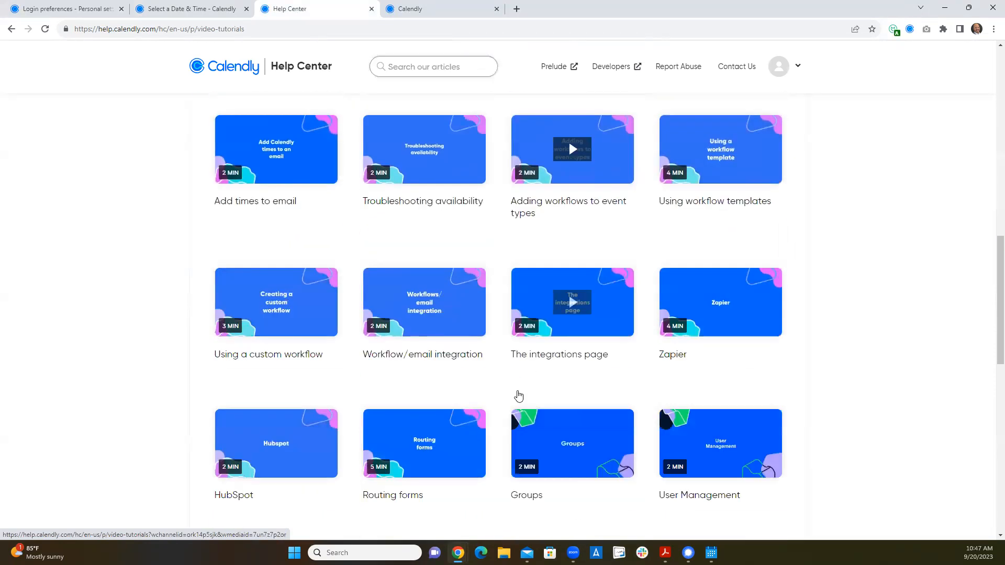
pyautogui.scroll(-6, 556, 386)
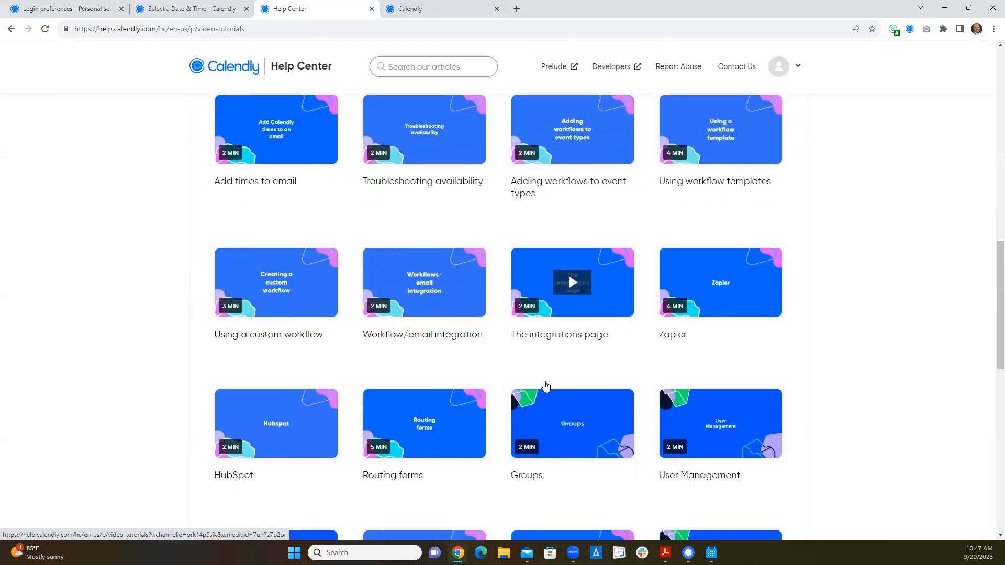
pyautogui.scroll(-2, 513, 386)
pyautogui.scroll(20, 498, 382)
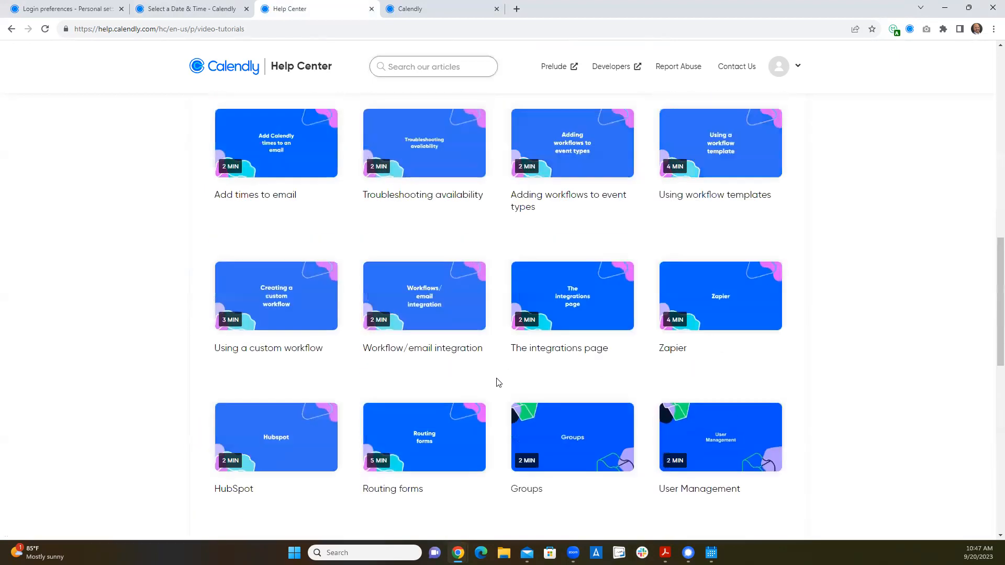
pyautogui.scroll(3, 281, 220)
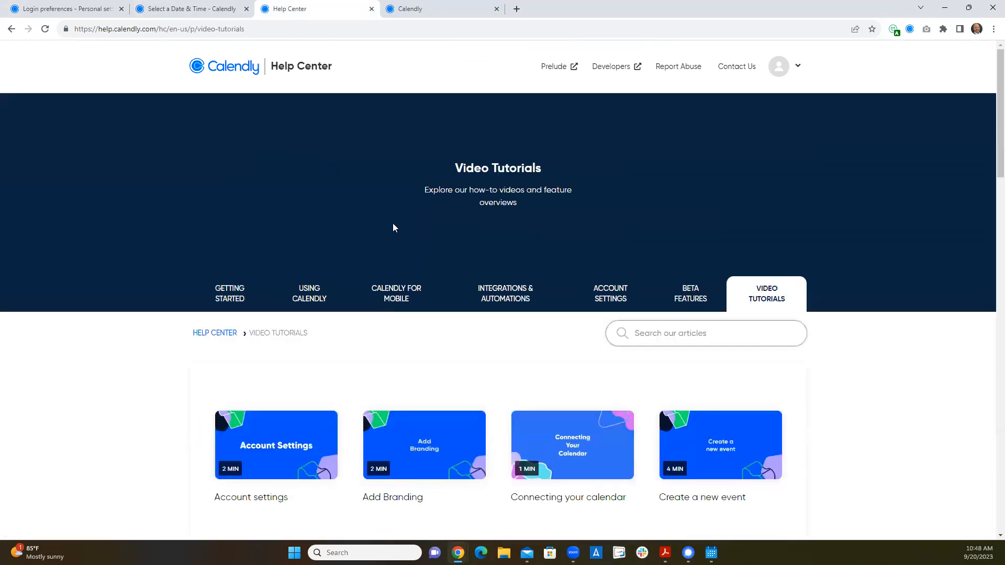
# - Return to the account page and review the video conferencing, calendar and email messaging integrations
pyautogui.click(209, 7)
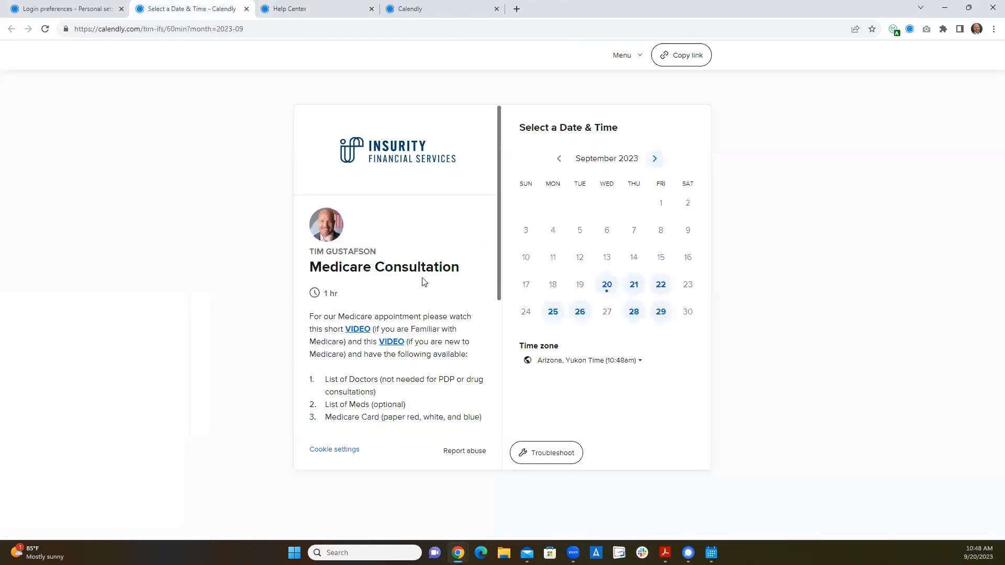
pyautogui.click(63, 8)
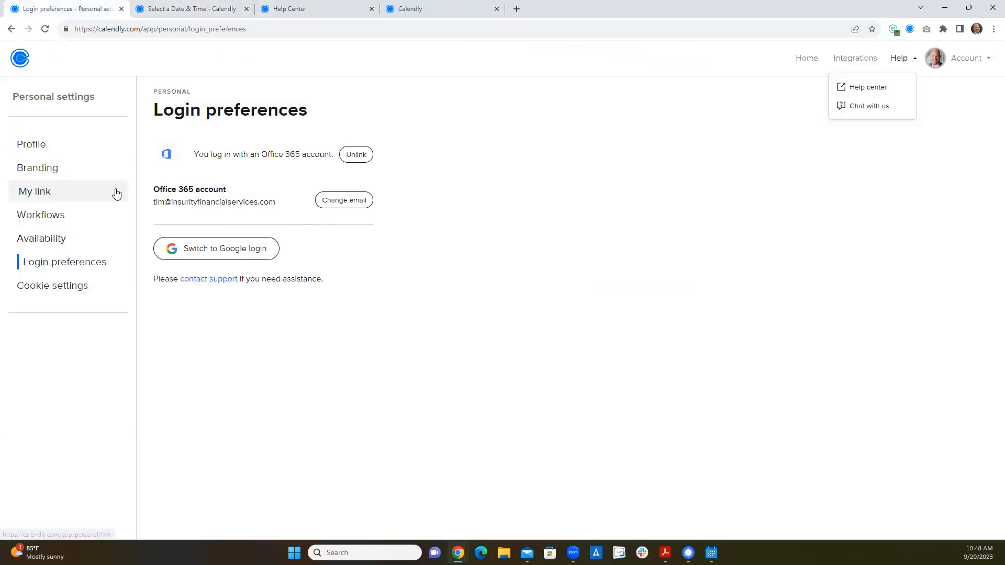
pyautogui.click(841, 60)
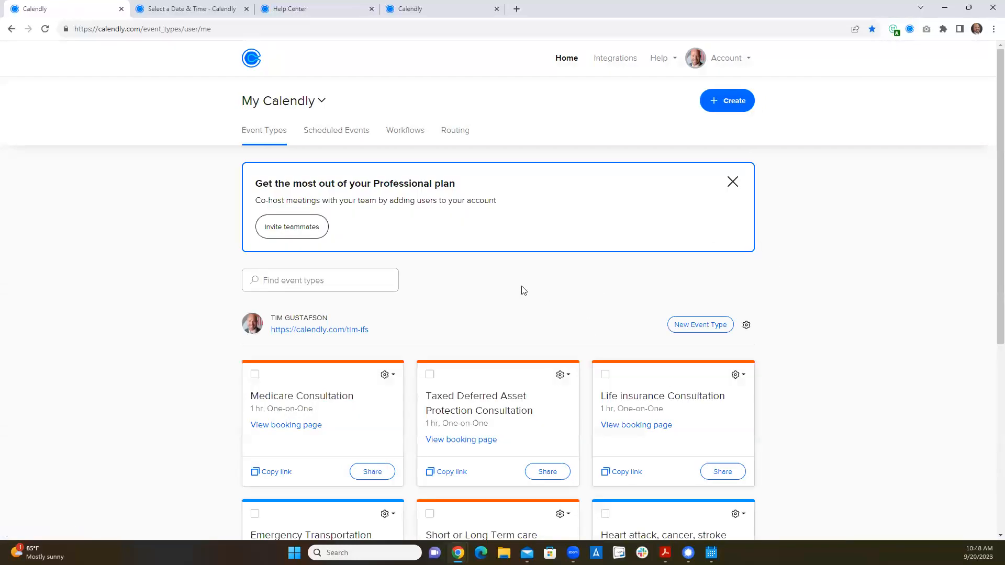
pyautogui.click(620, 60)
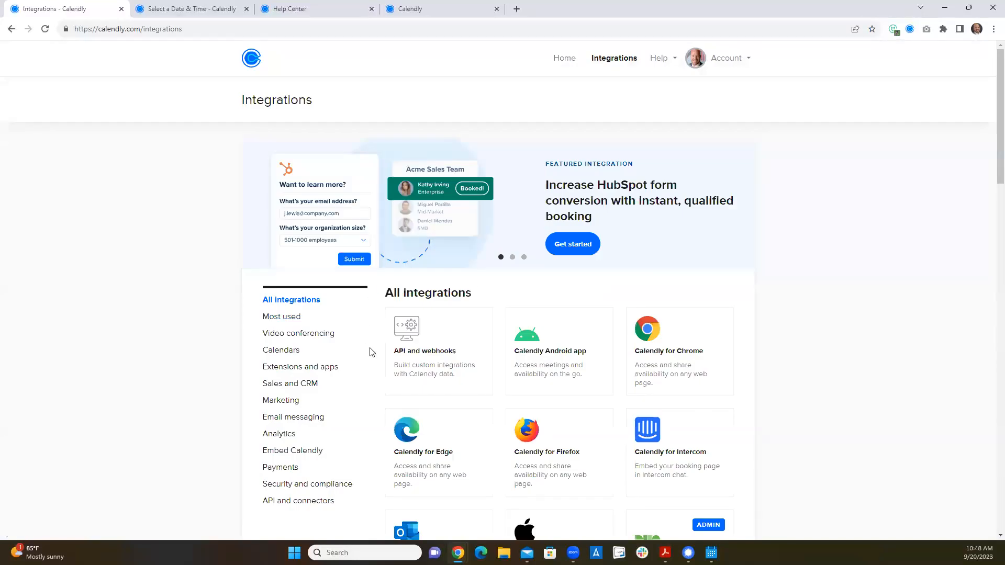
pyautogui.click(299, 339)
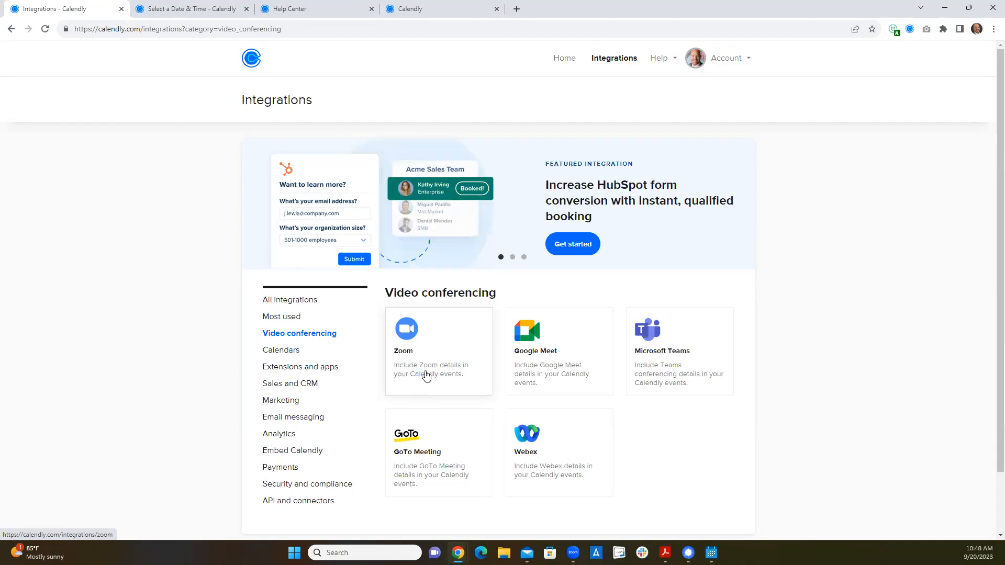
pyautogui.click(298, 355)
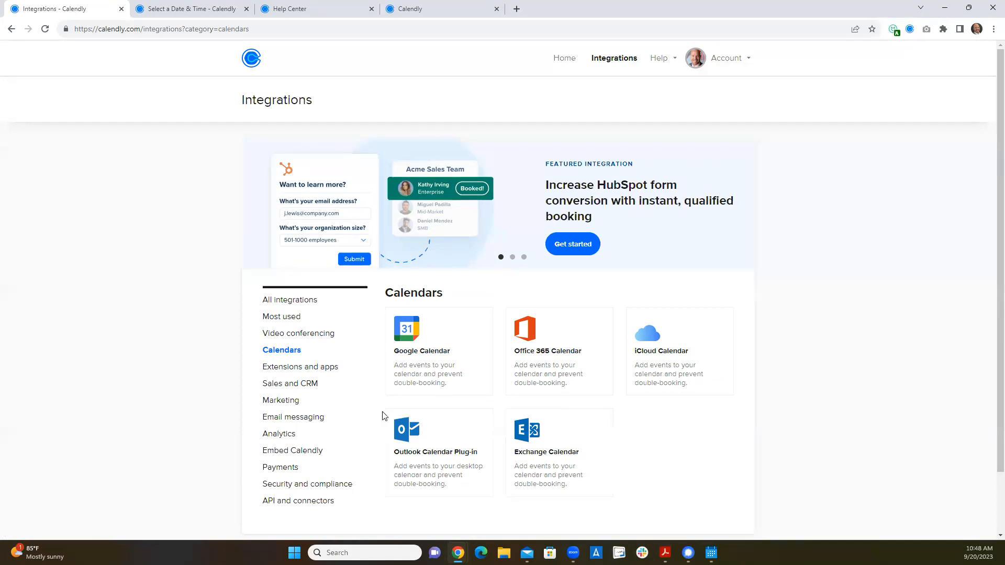
pyautogui.click(303, 418)
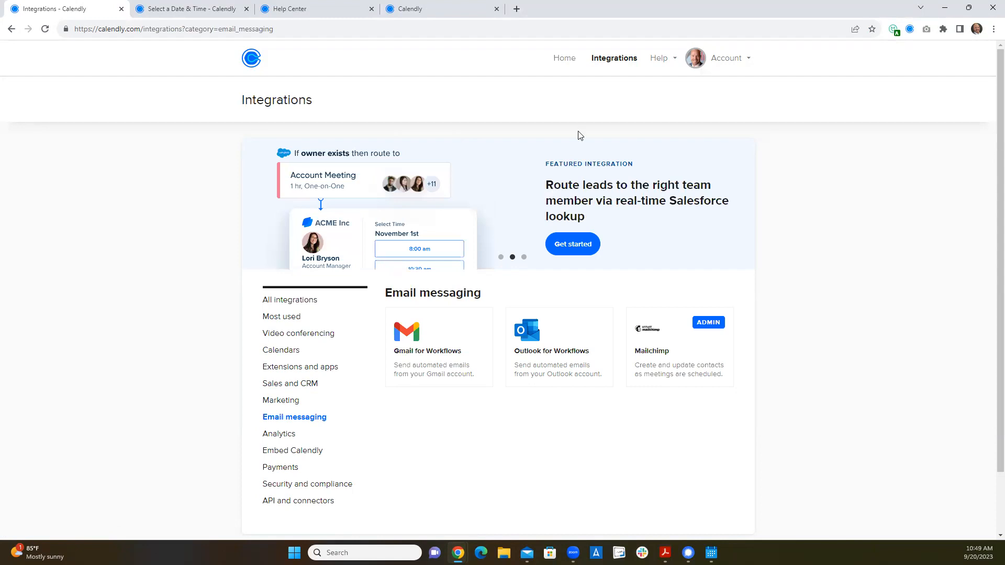
# - Return to the home page and look through the consultation and networking event types
pyautogui.click(569, 69)
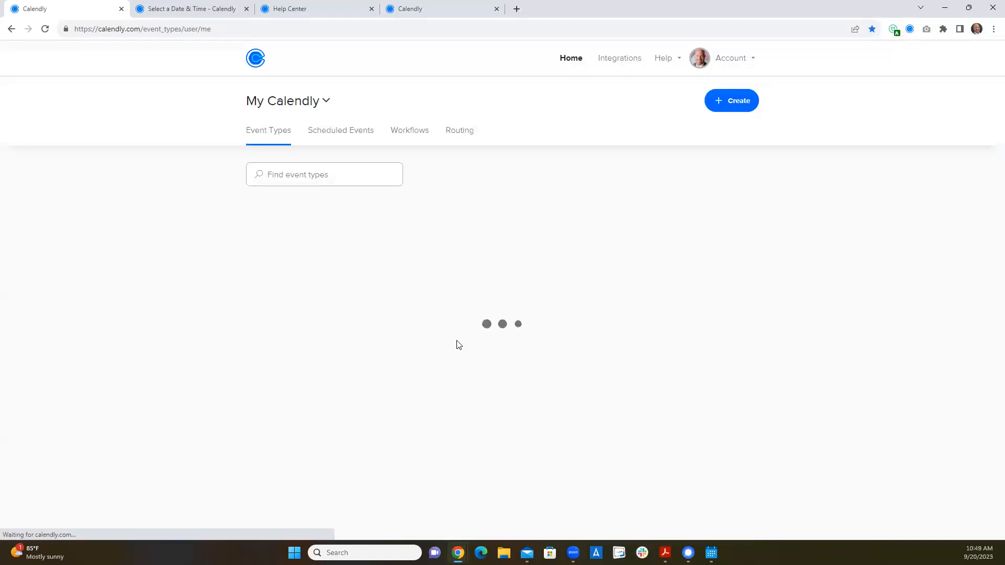
pyautogui.scroll(-3, 479, 296)
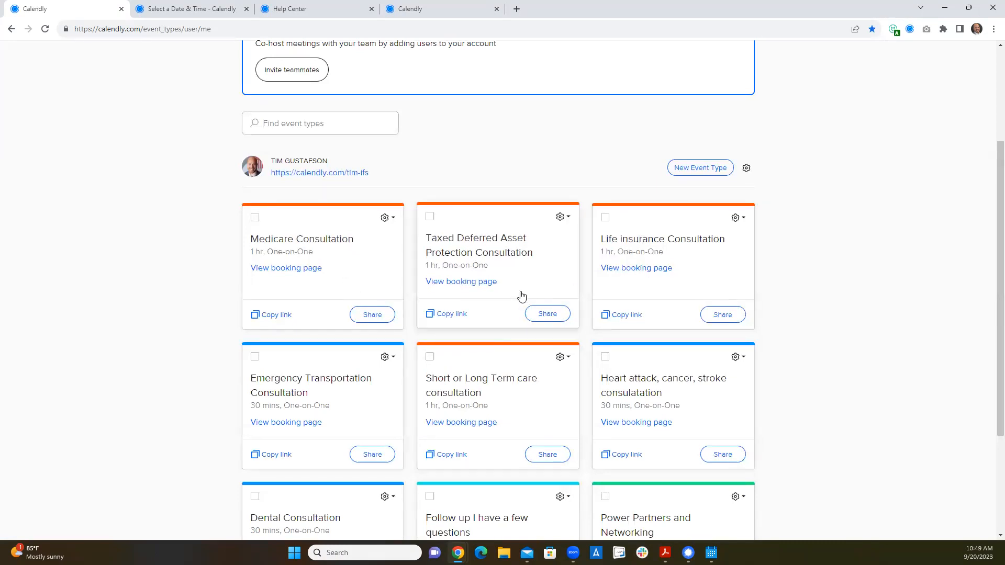
pyautogui.scroll(-1, 503, 392)
pyautogui.scroll(-1, 504, 392)
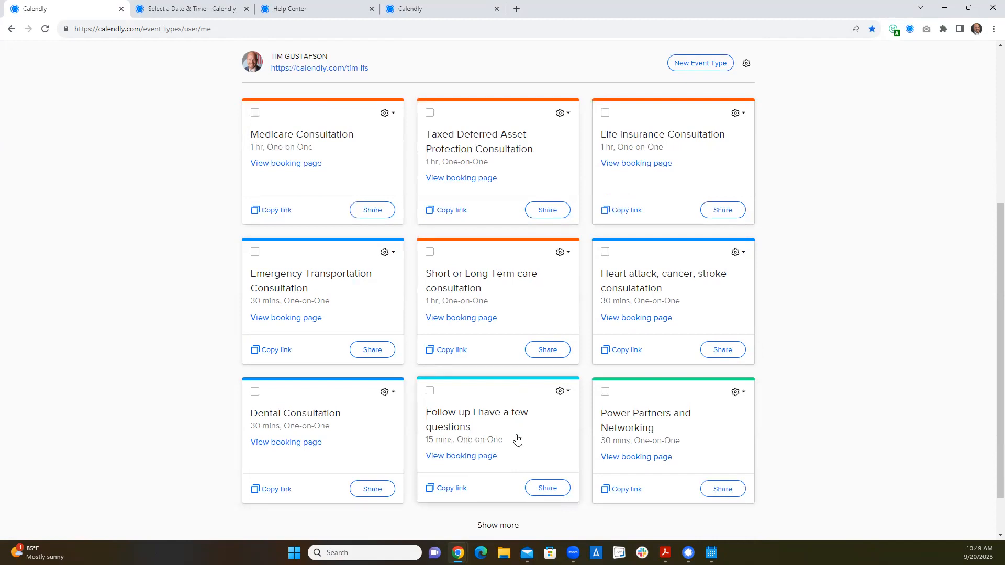
pyautogui.scroll(-2, 517, 439)
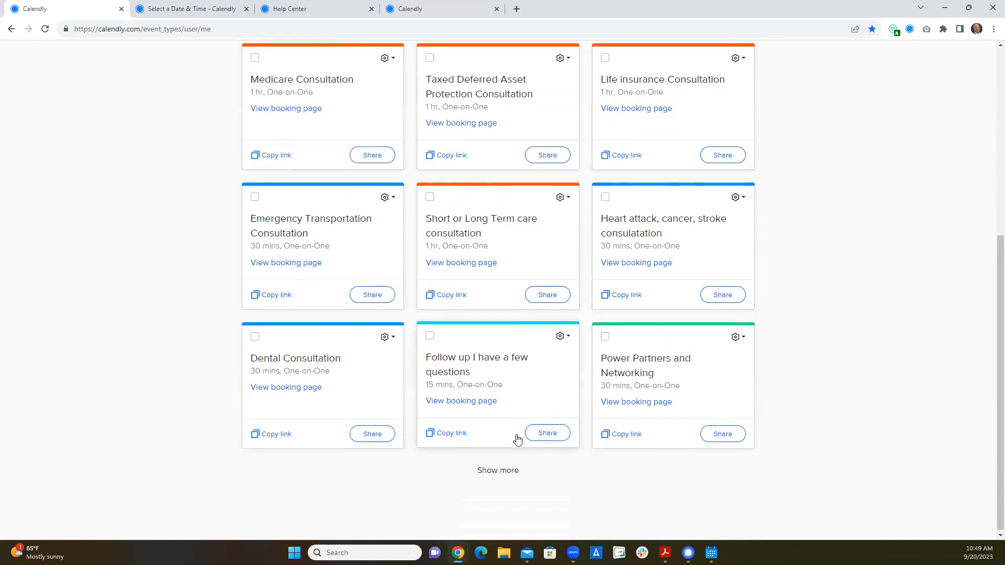
pyautogui.scroll(6, 526, 410)
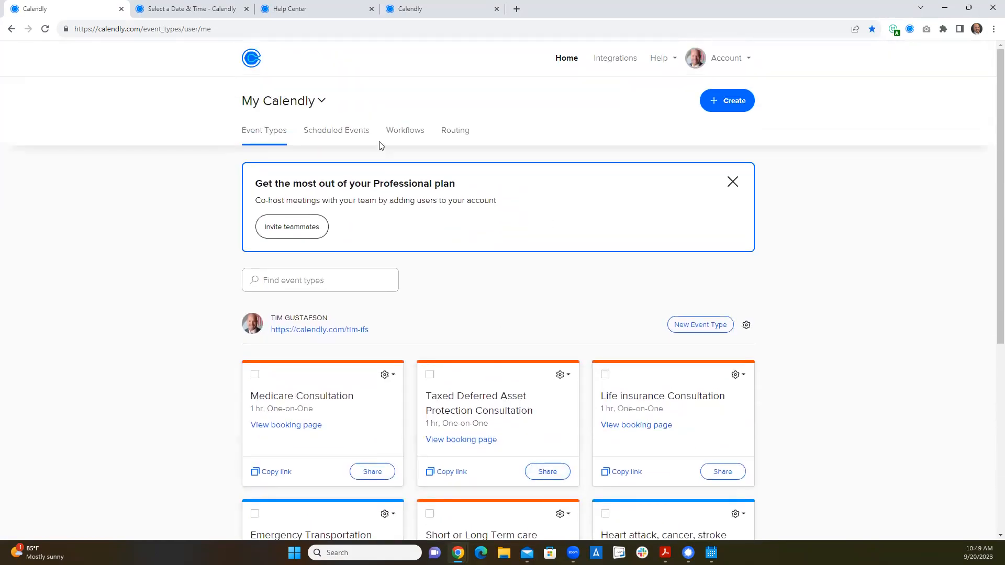
# - Open the Medicare Consultation event type for editing and expand its name, location and description details
pyautogui.click(387, 374)
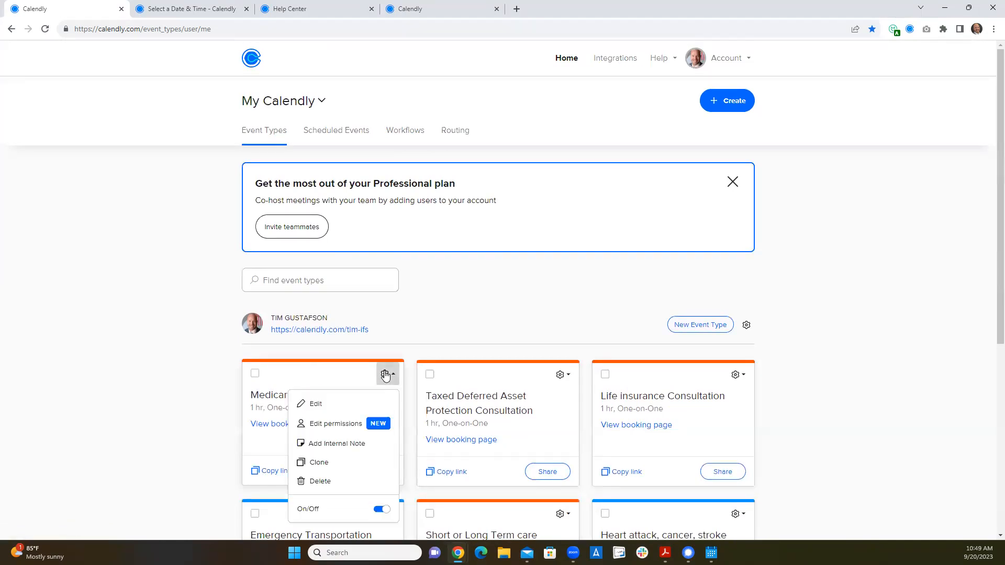
pyautogui.click(335, 405)
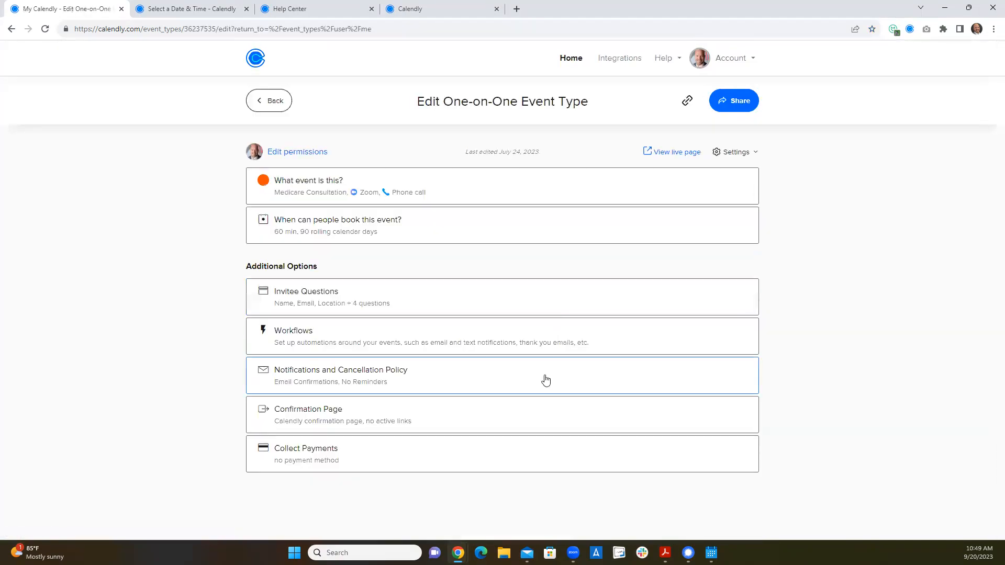
pyautogui.click(334, 192)
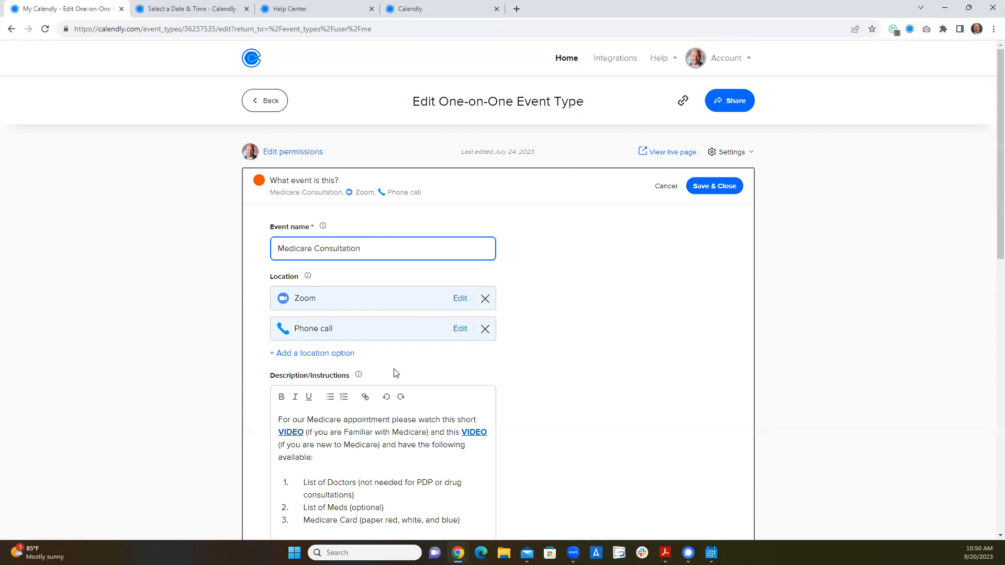
pyautogui.click(340, 354)
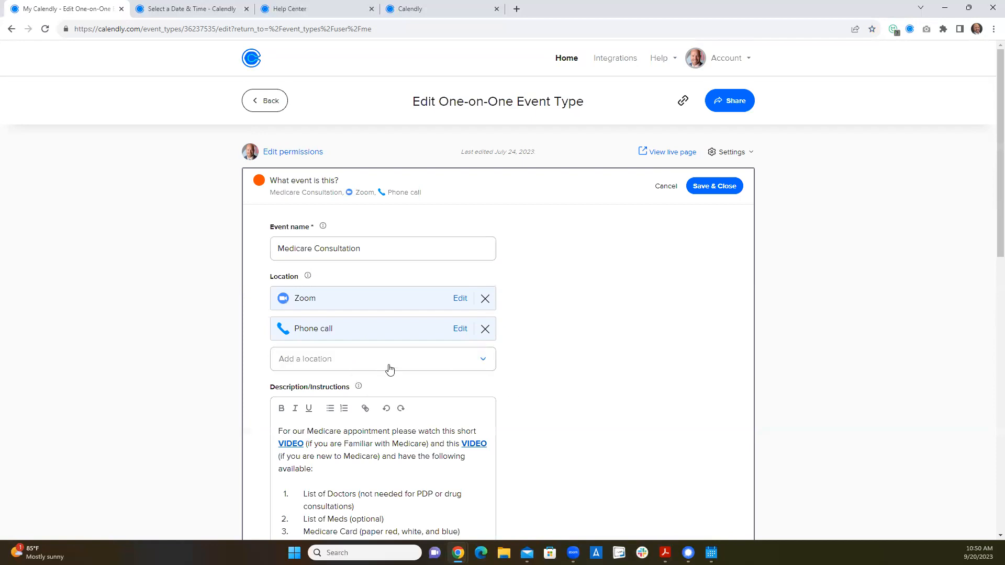
pyautogui.click(389, 370)
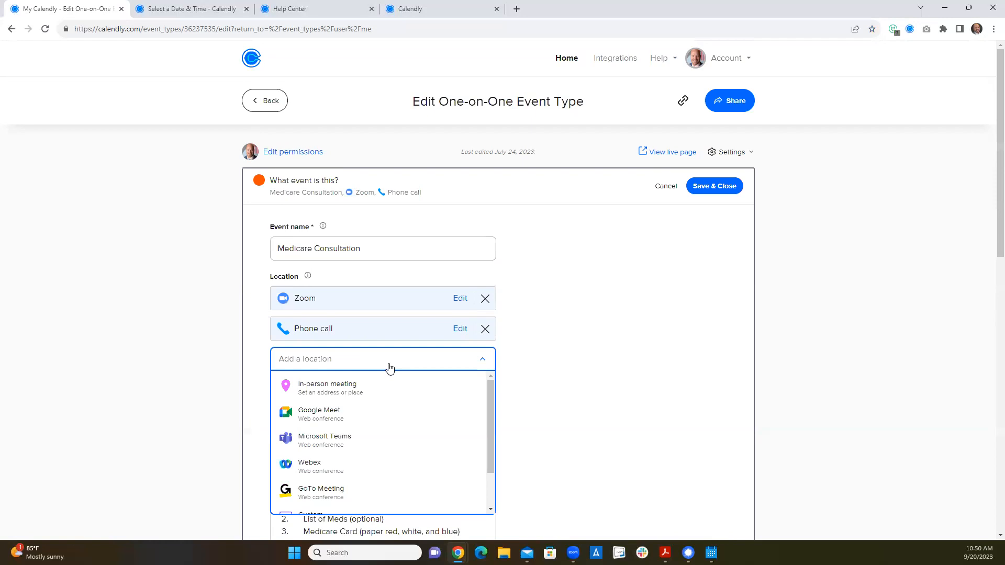
pyautogui.click(363, 393)
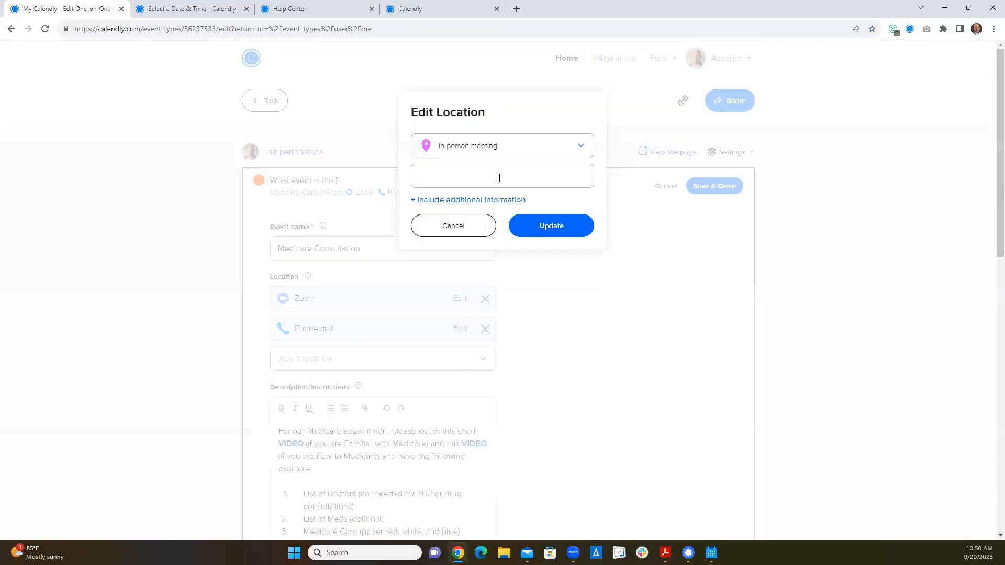
pyautogui.click(446, 233)
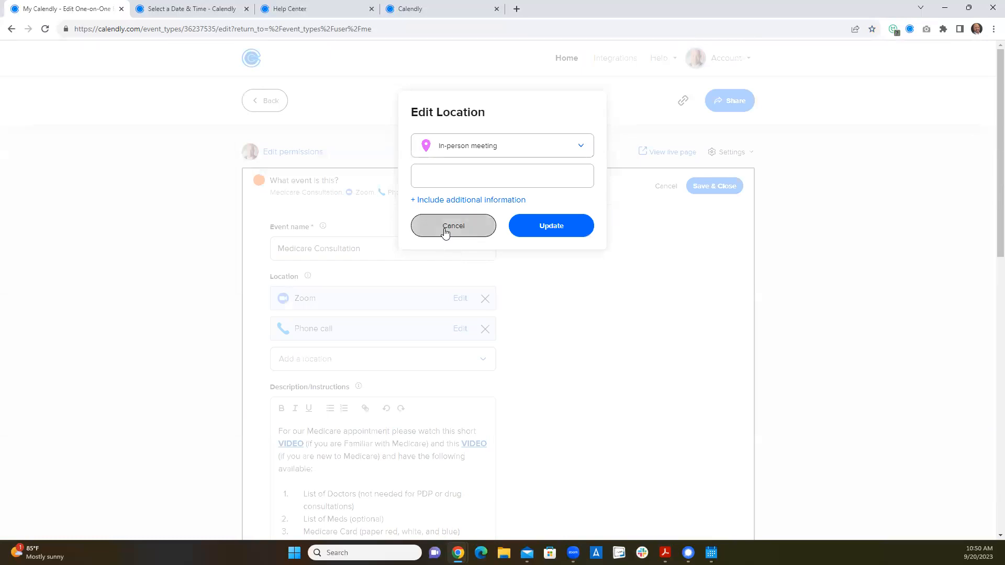
# - Try adding Ask invitee as a location for the Medicare Consultation event, and remove that location again
pyautogui.click(455, 361)
pyautogui.scroll(-1, 455, 376)
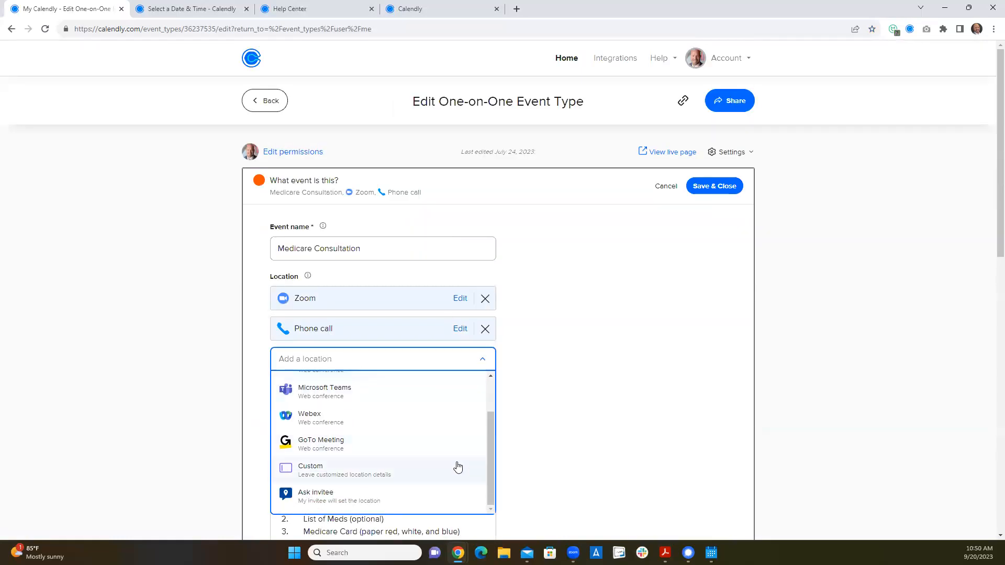
pyautogui.click(373, 496)
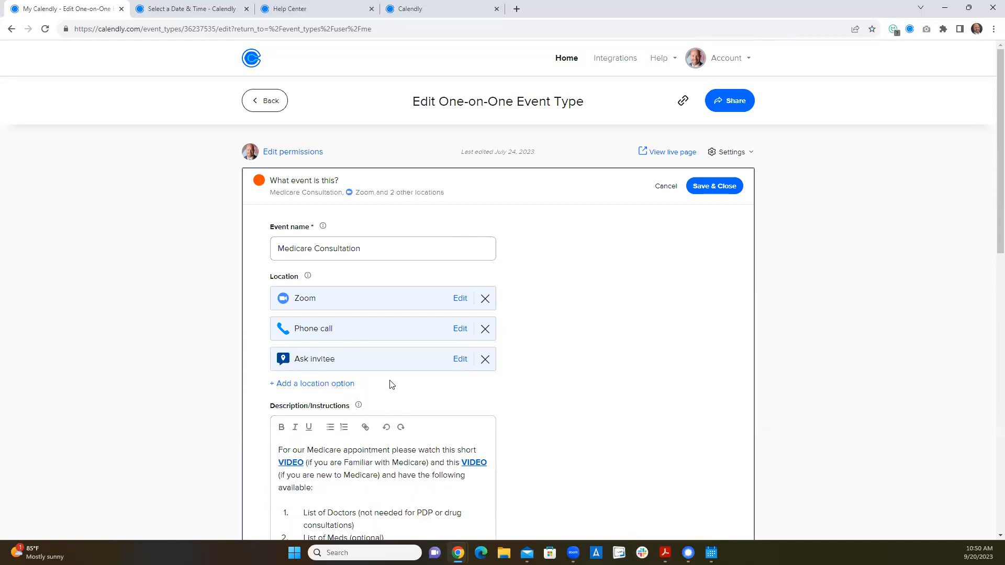
pyautogui.scroll(-1, 506, 425)
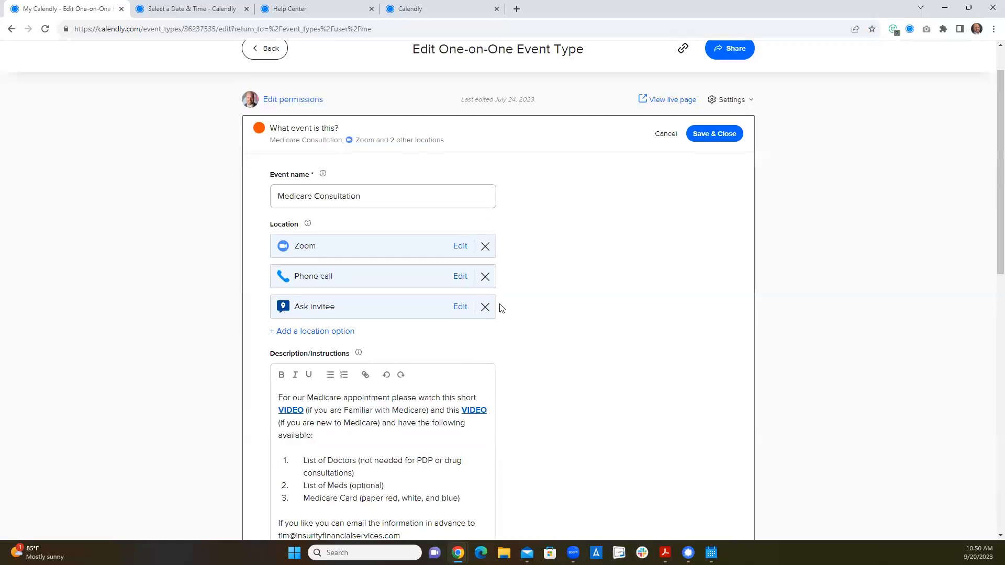
pyautogui.click(485, 308)
# - Review the Medicare Consultation's description and instructions for invitees, down to its event link
pyautogui.scroll(-2, 561, 397)
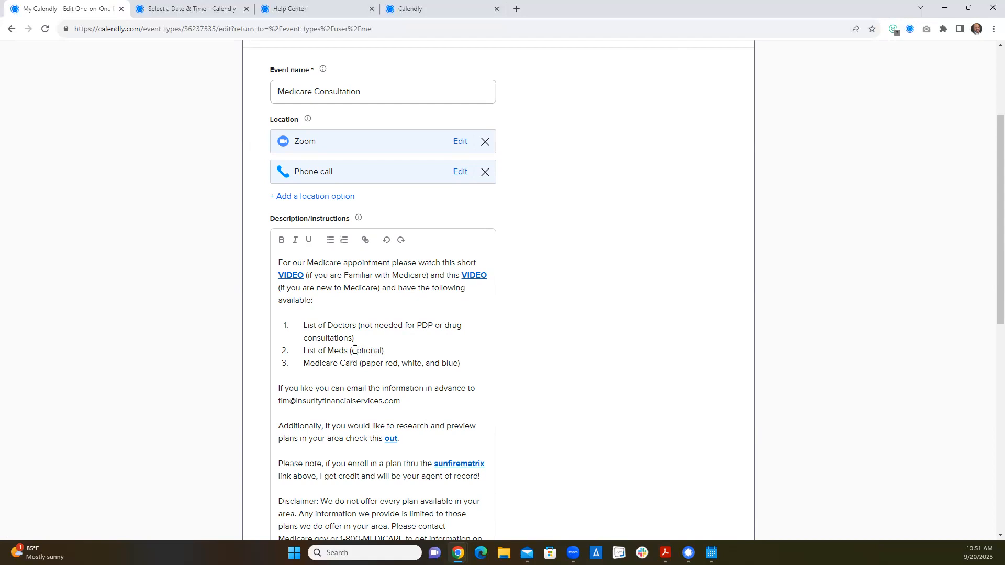
pyautogui.scroll(-1, 404, 356)
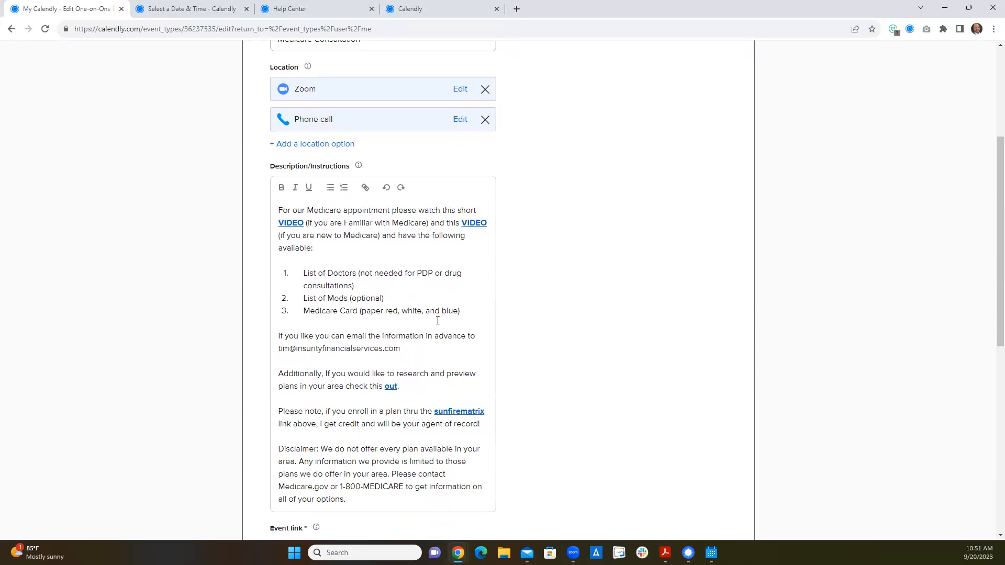
pyautogui.scroll(-1, 437, 320)
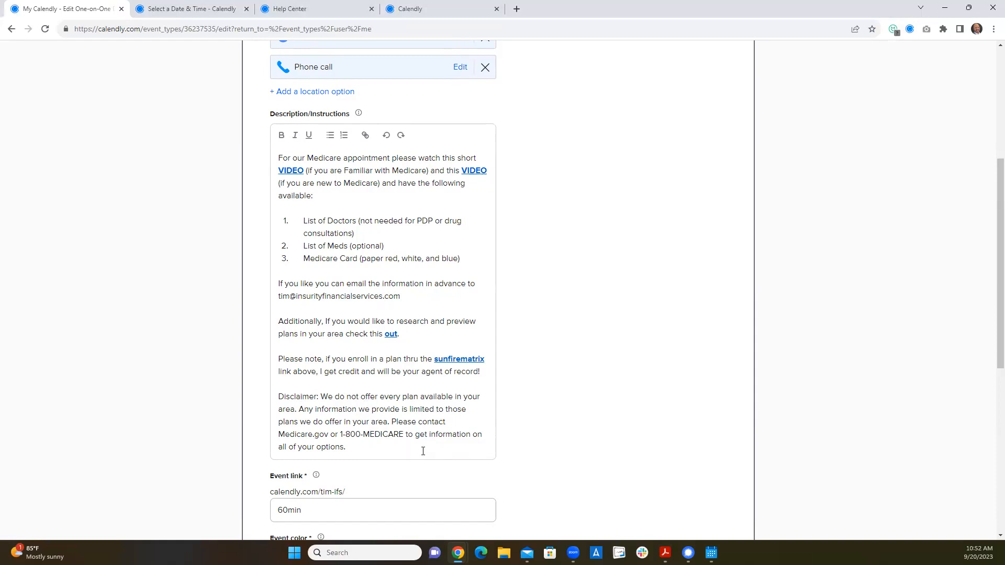
pyautogui.scroll(-3, 423, 452)
pyautogui.scroll(4, 437, 321)
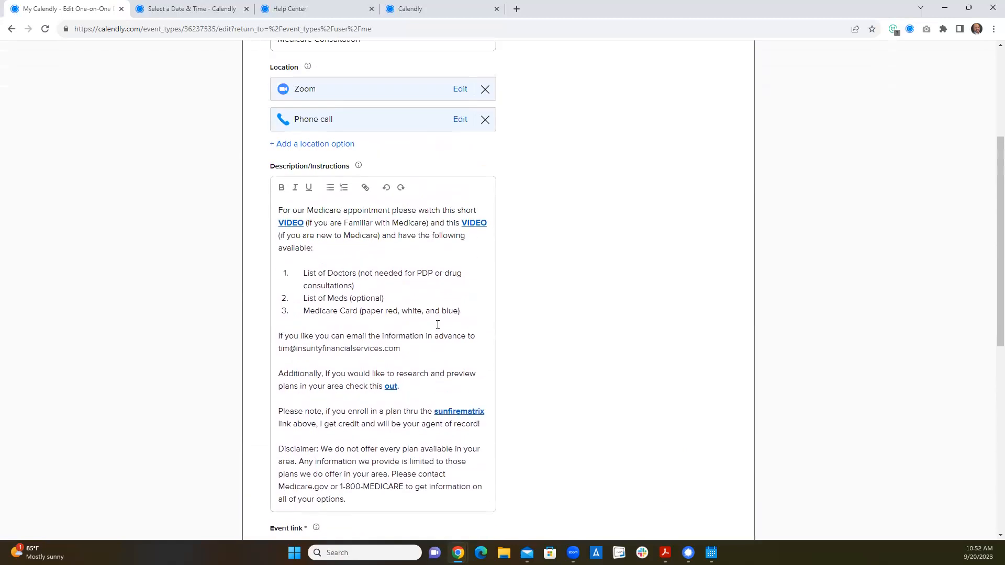
# - Expand the Medicare Consultation's invitee questions and review the contact fields, location choices and custom questions
pyautogui.scroll(-10, 438, 325)
pyautogui.click(418, 334)
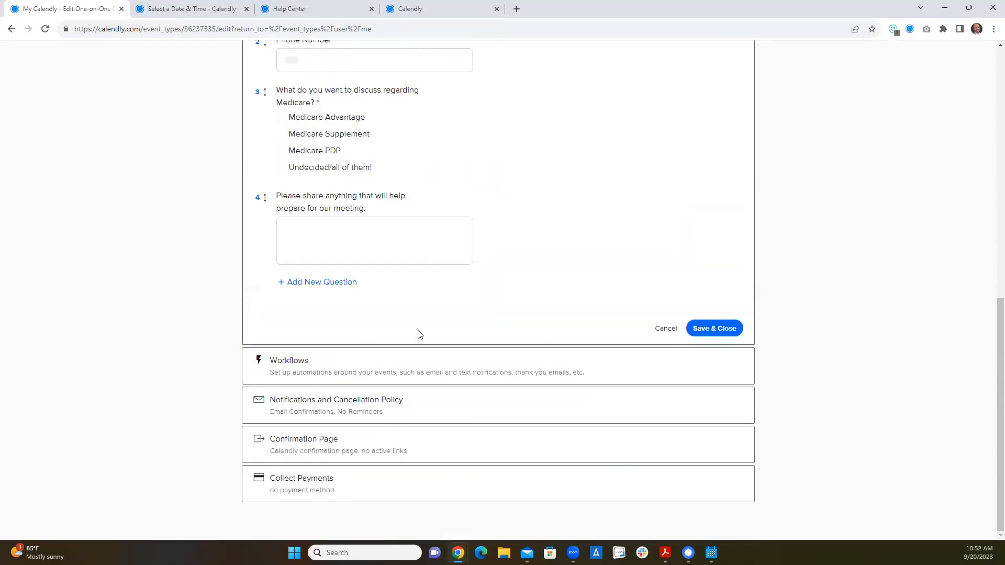
pyautogui.scroll(6, 453, 307)
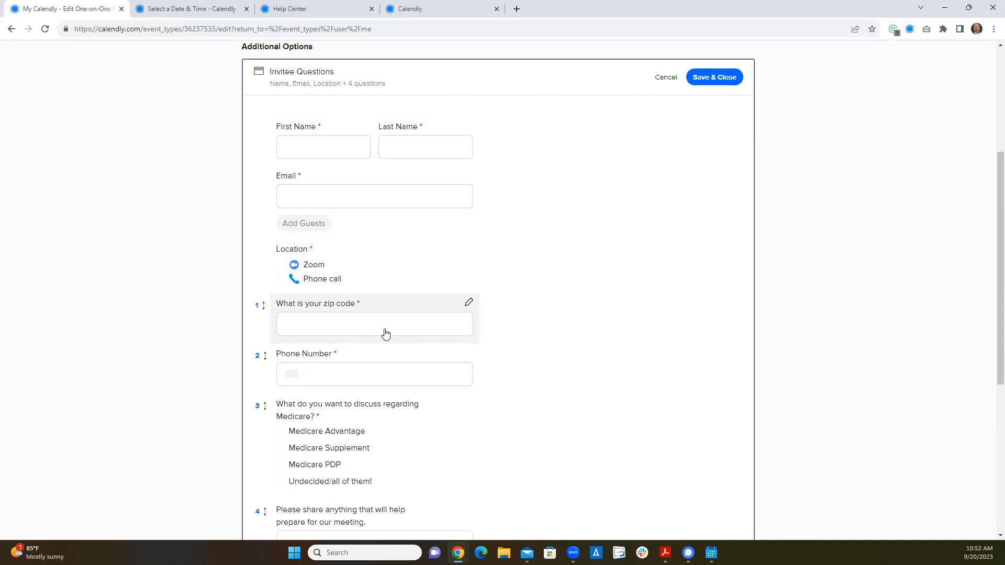
pyautogui.scroll(-1, 385, 334)
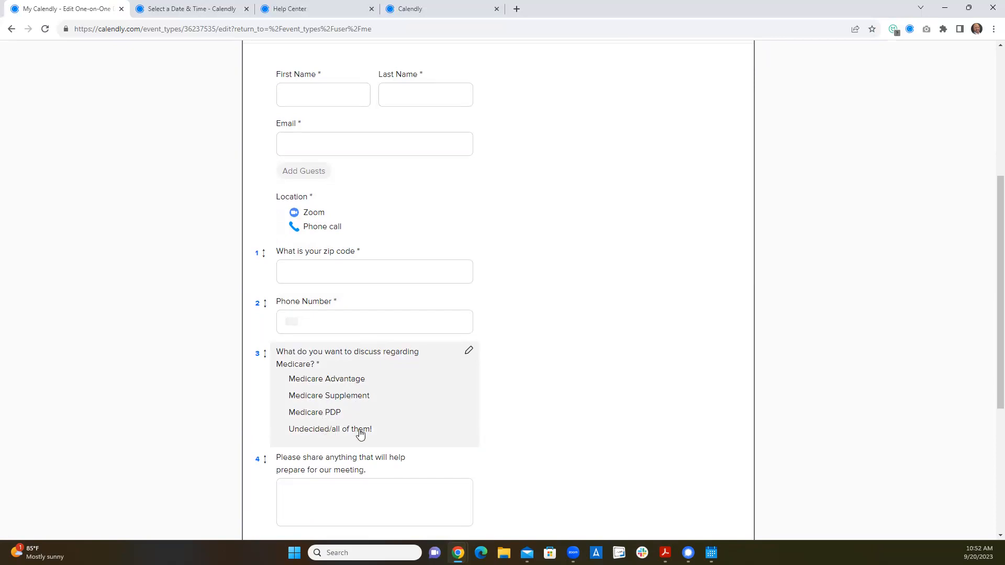
pyautogui.scroll(-3, 360, 432)
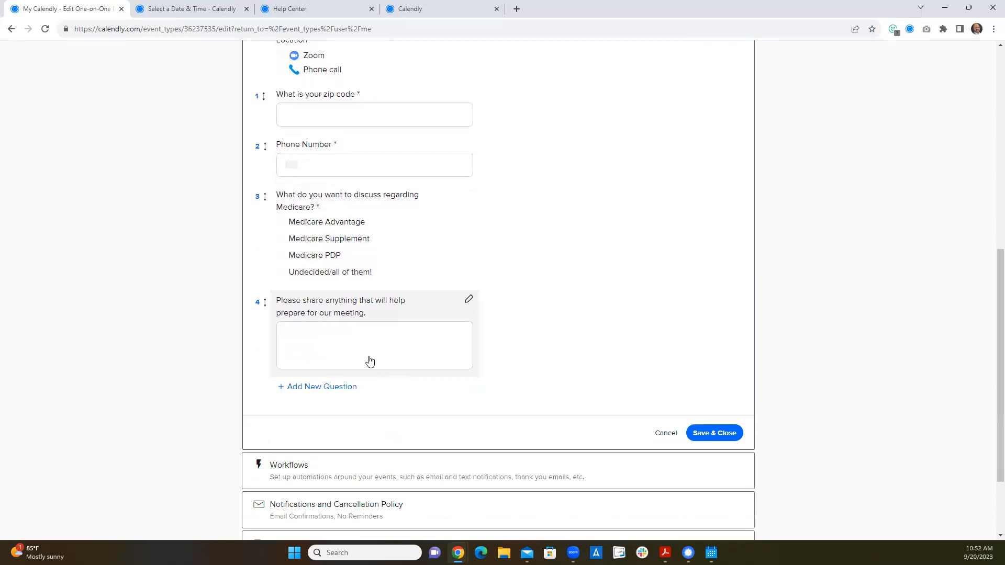
pyautogui.scroll(-2, 398, 372)
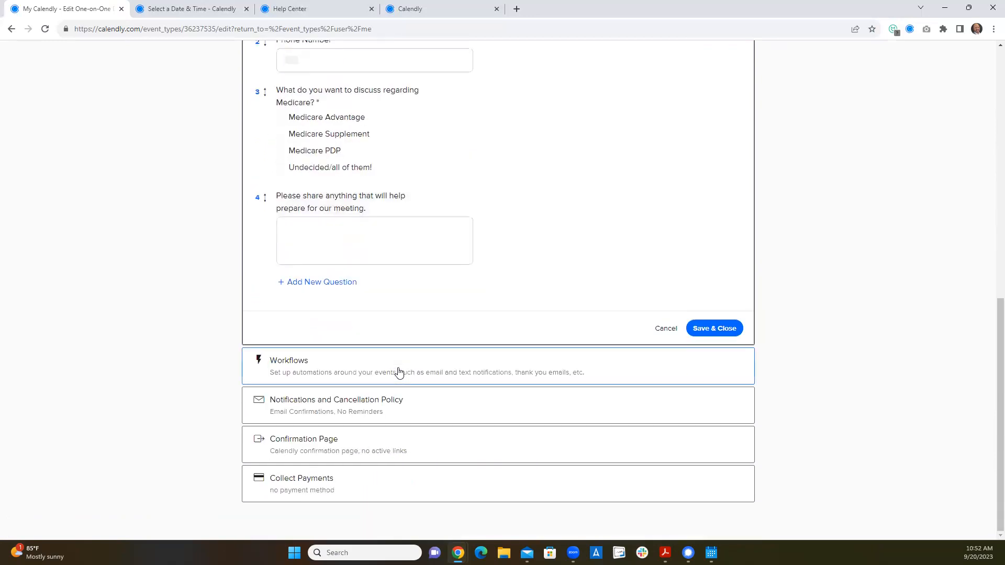
pyautogui.scroll(10, 398, 372)
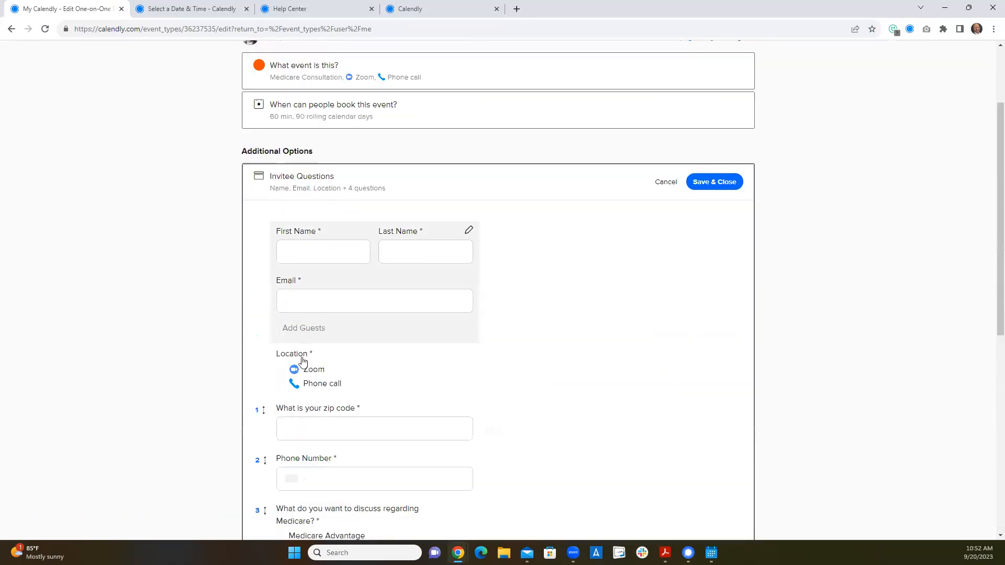
# - Return to the event types list and open the Emergency Transportation Consultation for editing
pyautogui.click(271, 101)
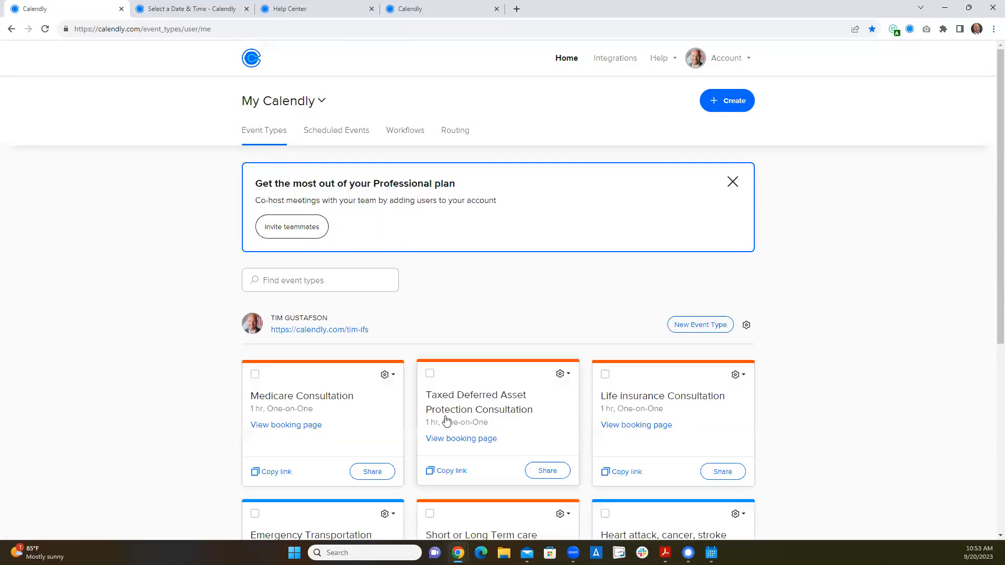
pyautogui.scroll(-3, 466, 422)
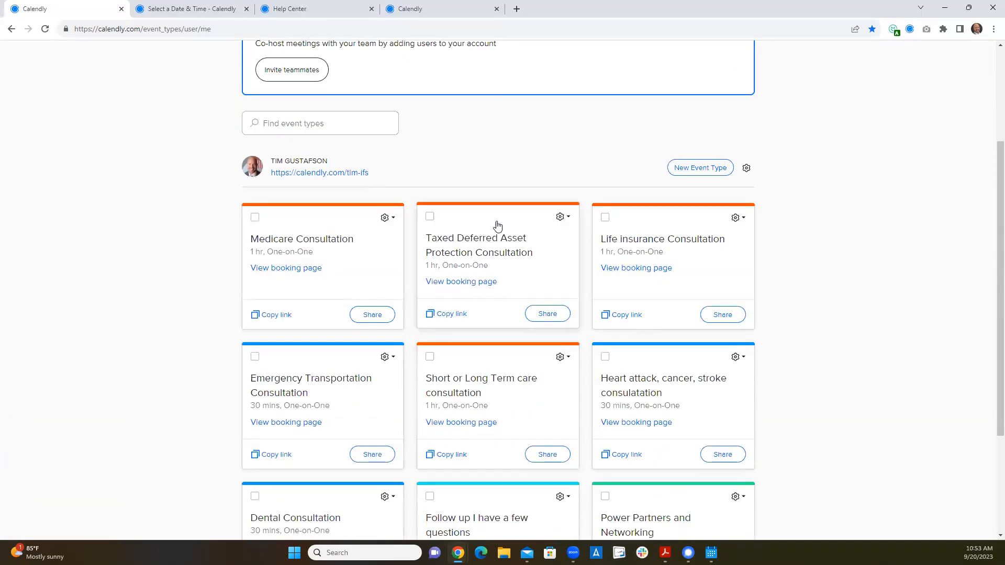
pyautogui.click(388, 356)
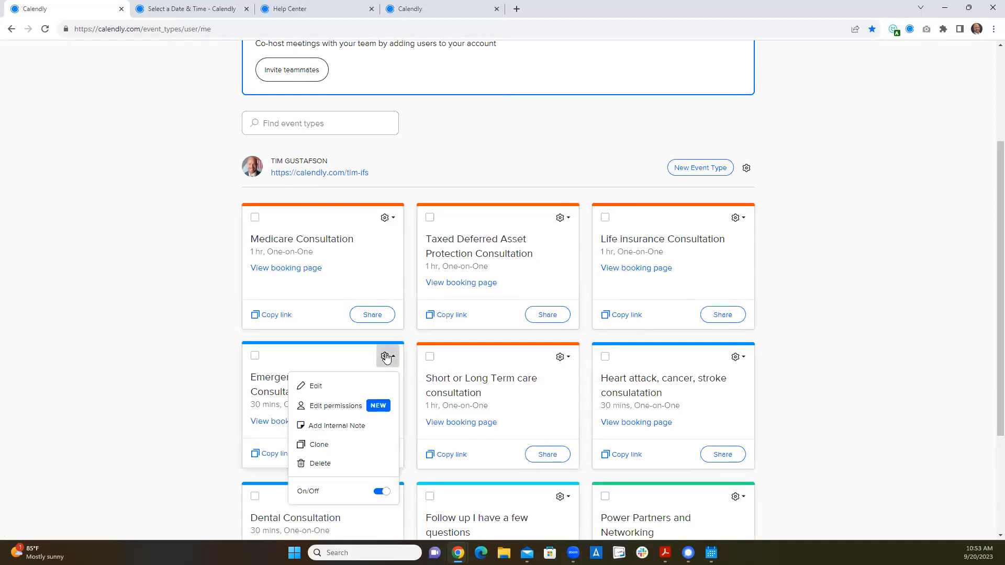
pyautogui.click(320, 387)
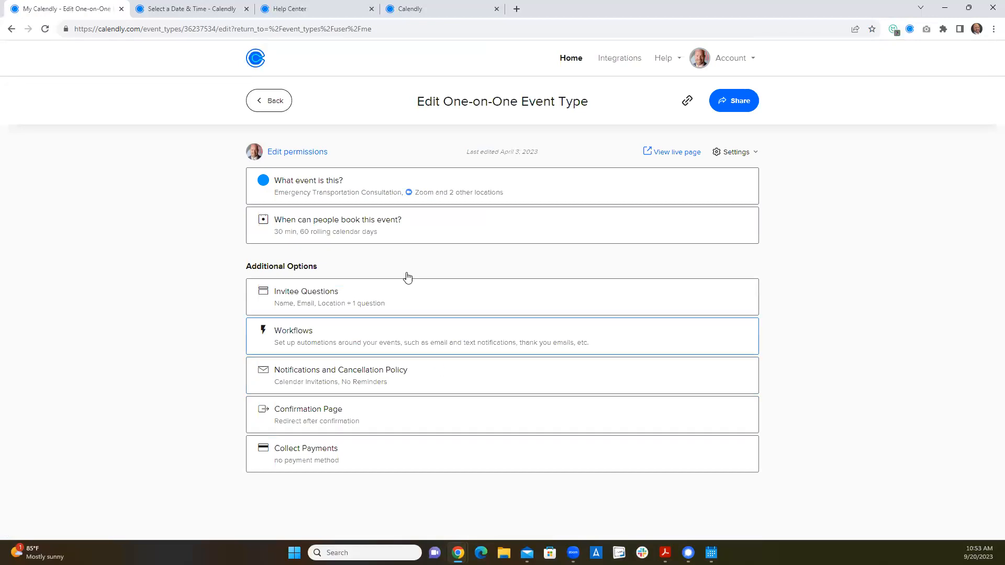
# - Expand and review the invitee questions of the Emergency Transportation Consultation
pyautogui.click(344, 308)
pyautogui.scroll(-3, 406, 386)
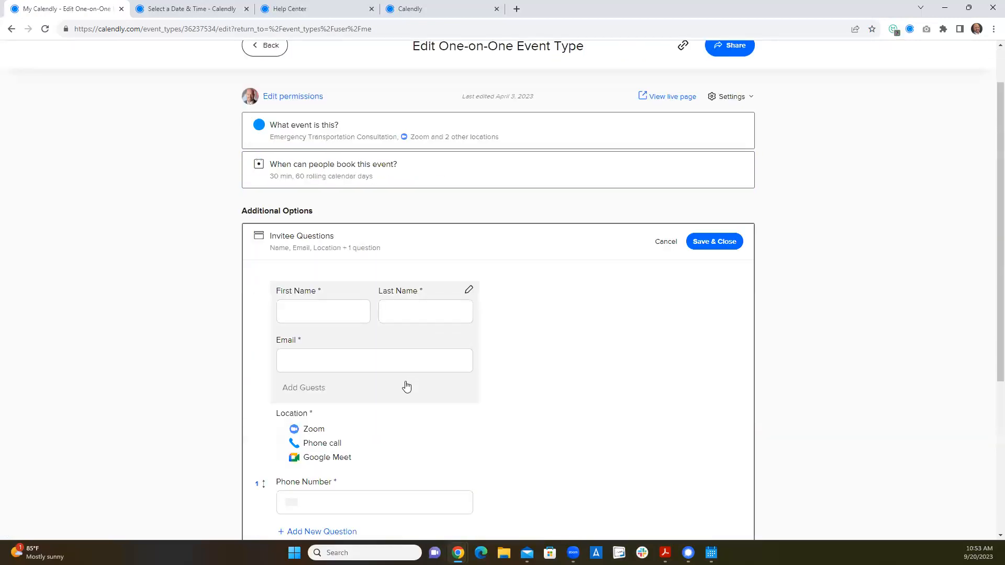
pyautogui.scroll(-2, 414, 400)
pyautogui.scroll(-1, 418, 308)
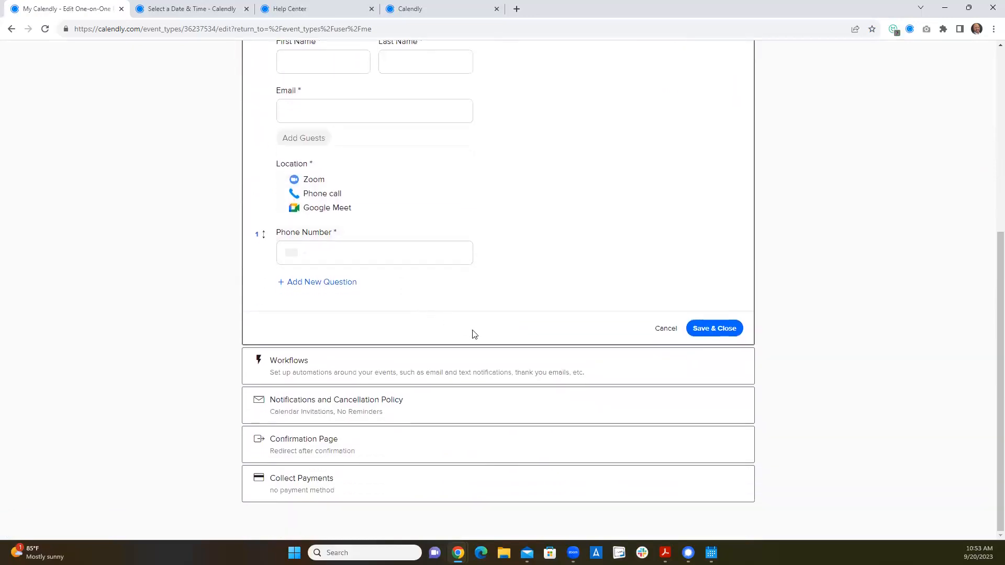
pyautogui.scroll(6, 404, 233)
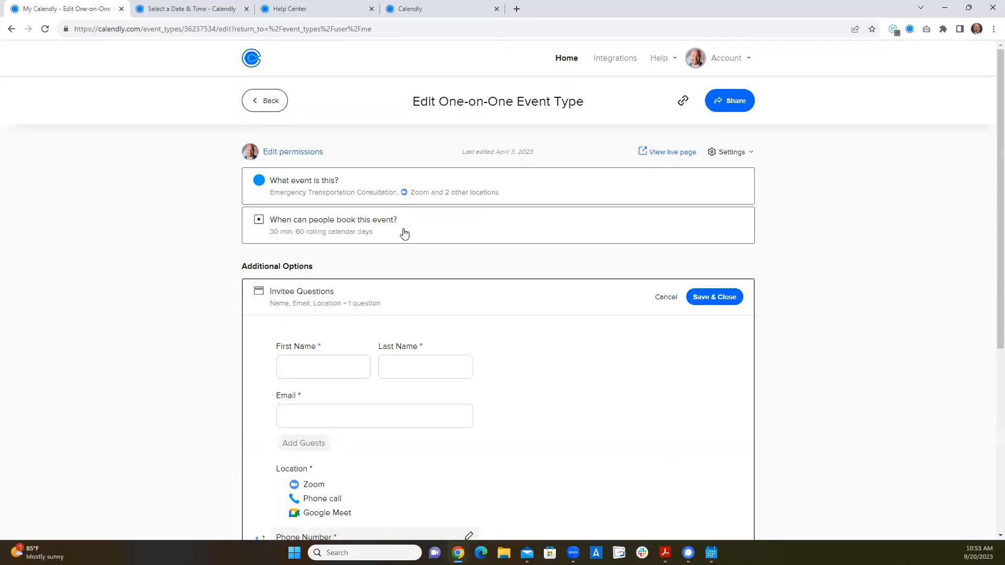
# - Expand the Emergency Transportation Consultation's event details and review its name, locations, description, link and color
pyautogui.click(341, 201)
pyautogui.scroll(-3, 543, 341)
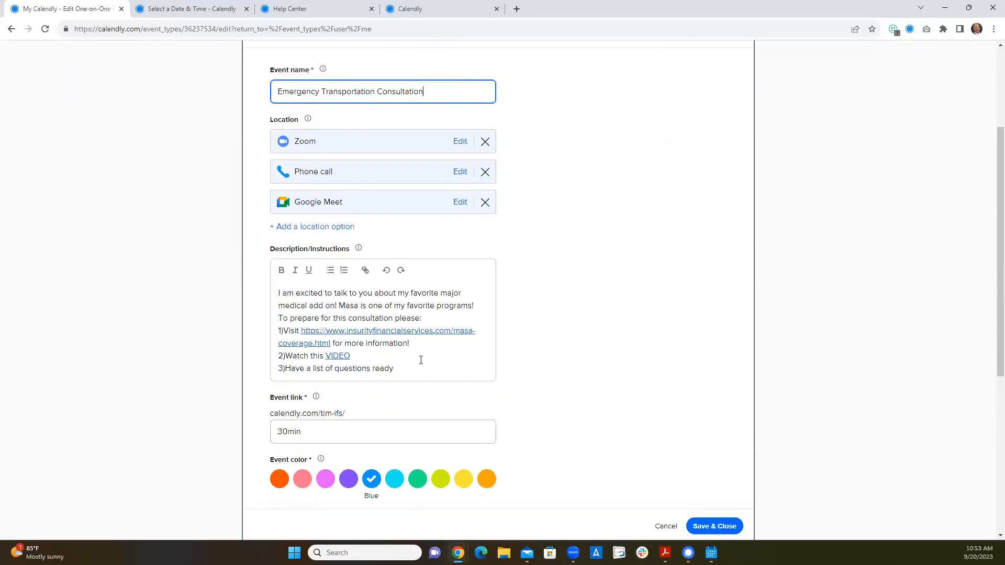
pyautogui.scroll(-1, 421, 360)
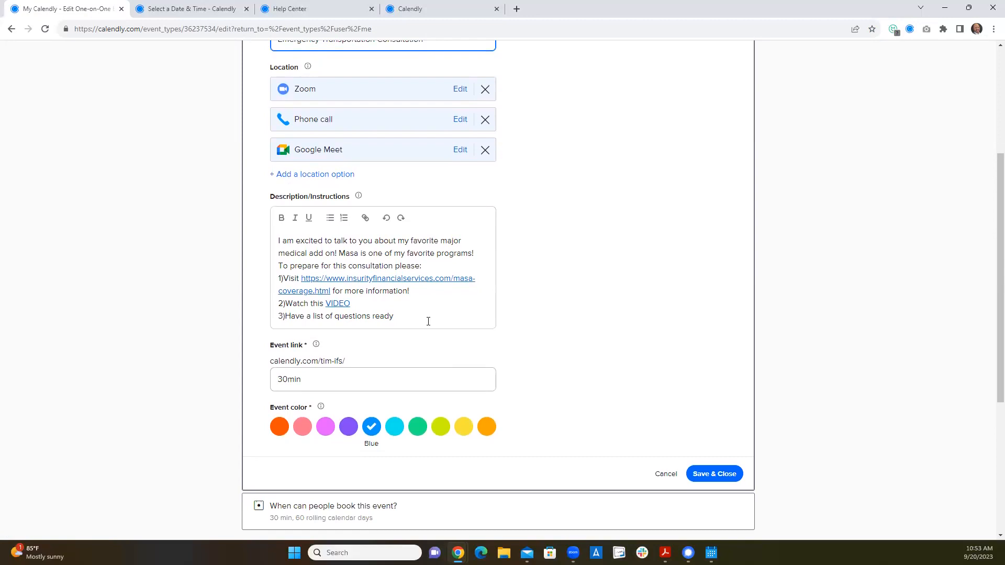
pyautogui.scroll(4, 427, 321)
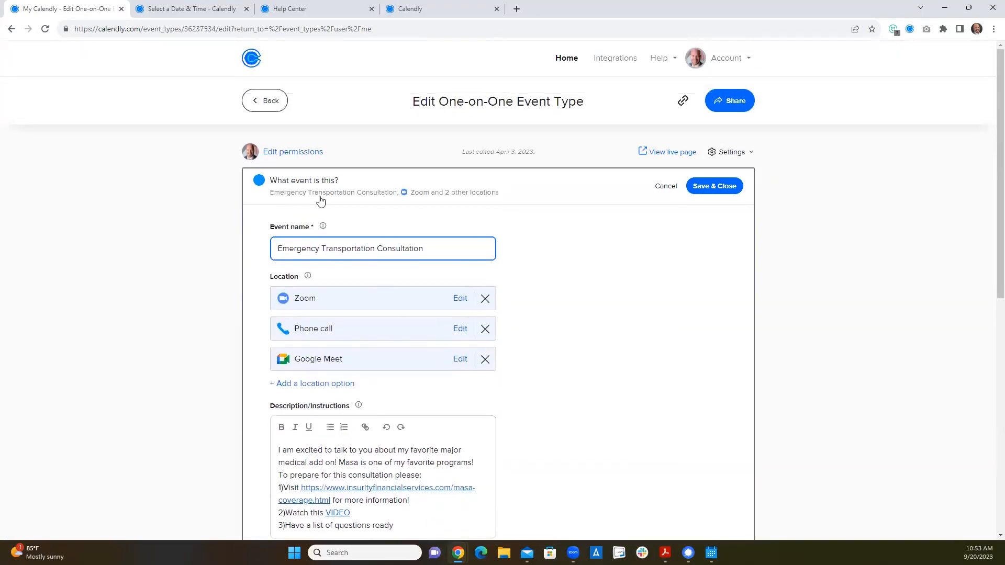
# - Leave the event editor, browse the existing workflows and check the actions available for the Immediate for Medicare workflow
pyautogui.click(271, 105)
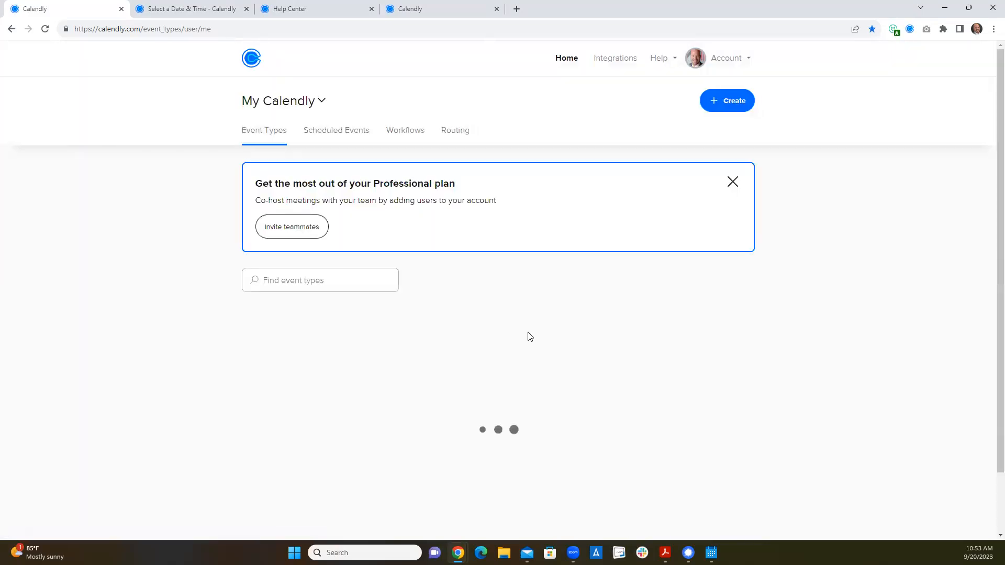
pyautogui.click(412, 132)
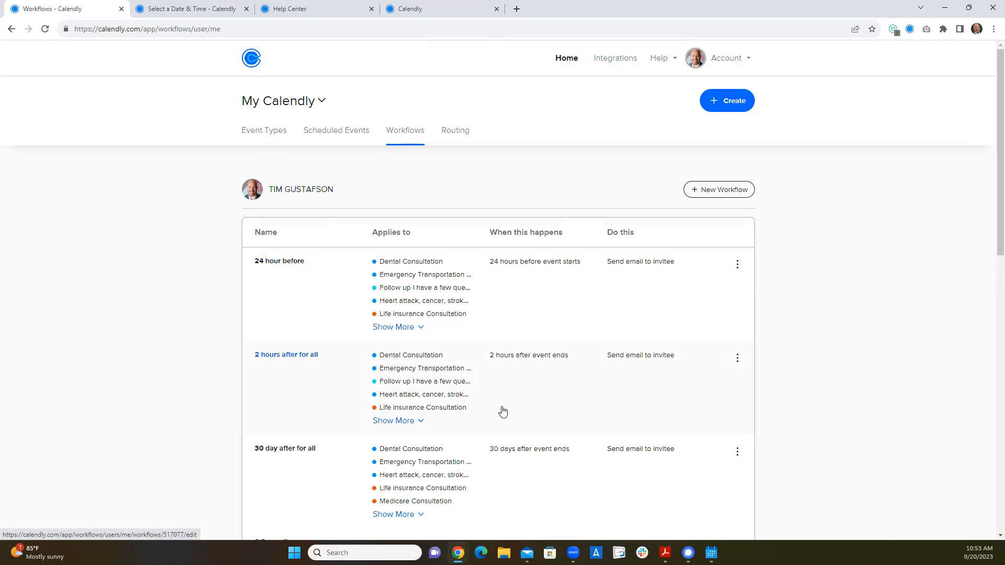
pyautogui.scroll(-6, 506, 412)
pyautogui.scroll(-4, 502, 411)
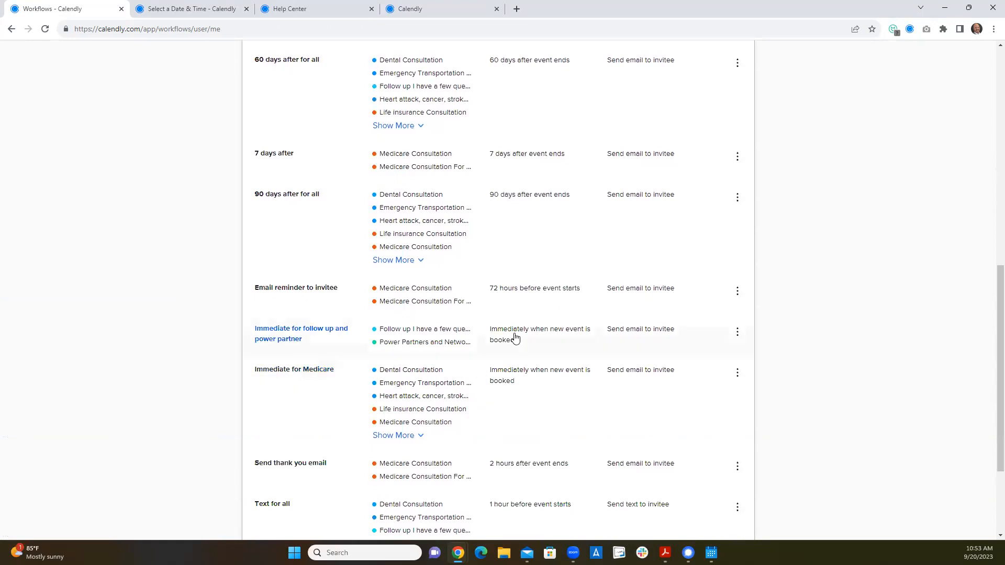
pyautogui.click(737, 373)
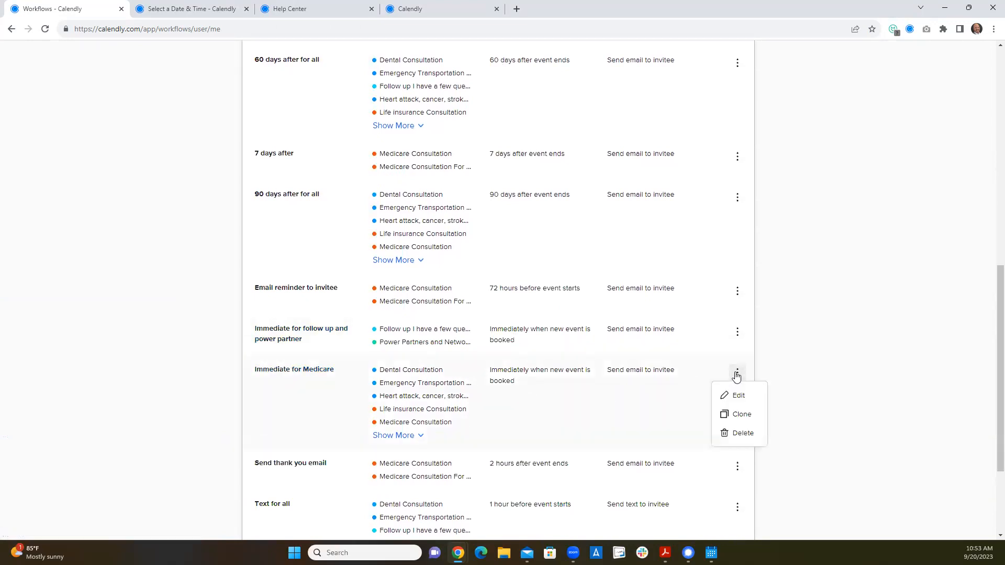
pyautogui.scroll(13, 667, 391)
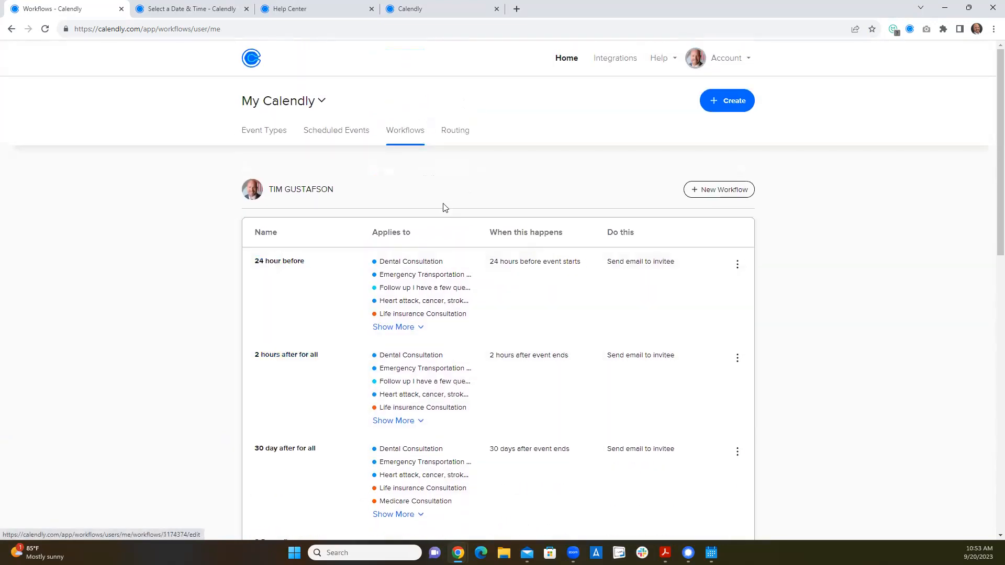
# - Start adding a new workflow and look through the email and text templates for hosts and invitees
pyautogui.click(743, 194)
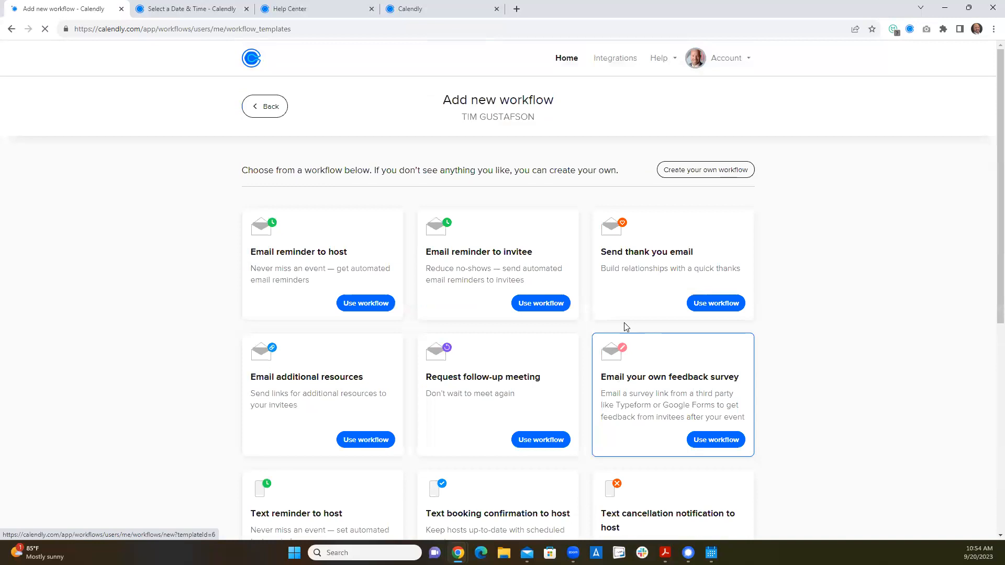
pyautogui.scroll(-1, 516, 370)
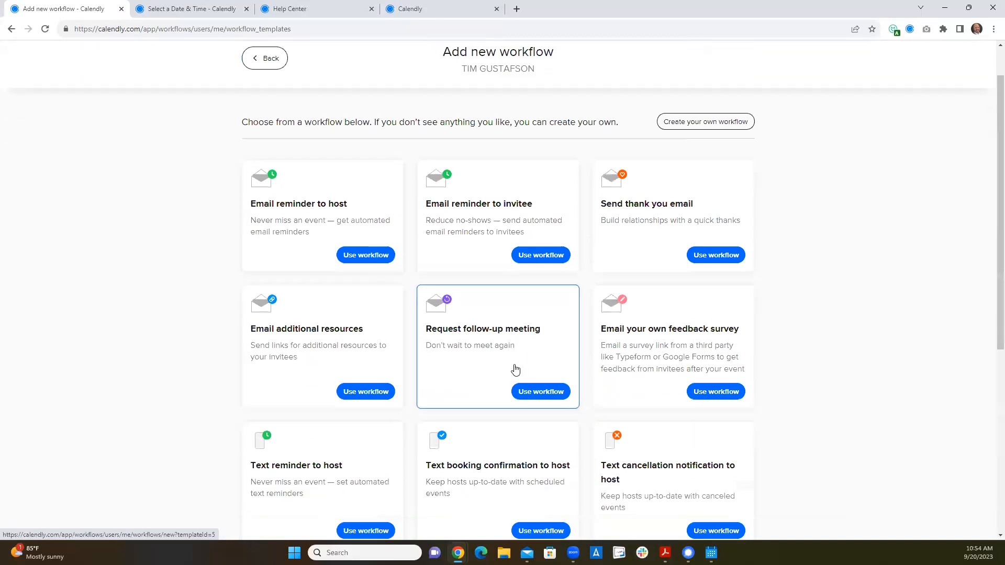
pyautogui.scroll(-3, 515, 370)
pyautogui.scroll(2, 516, 343)
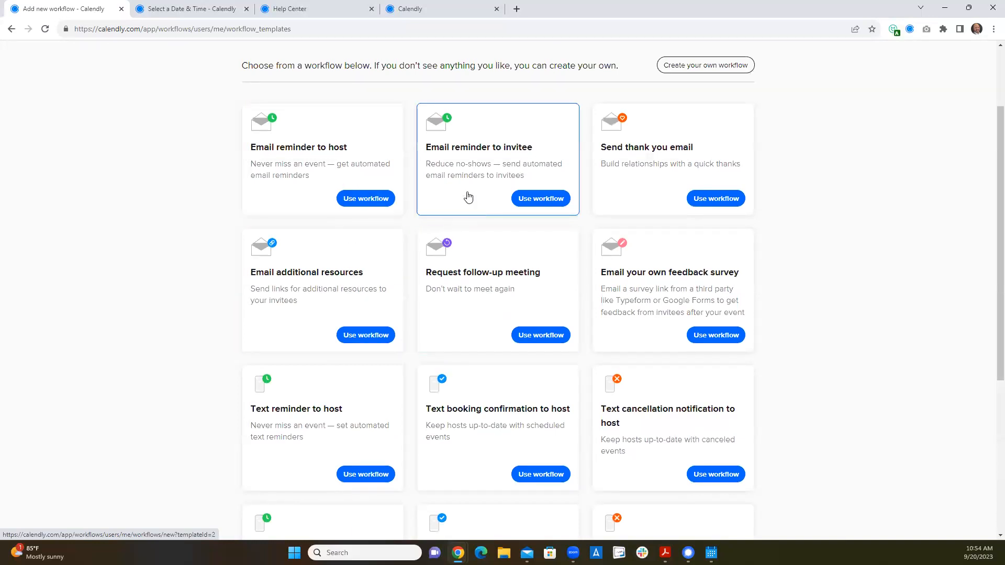
pyautogui.scroll(-3, 444, 324)
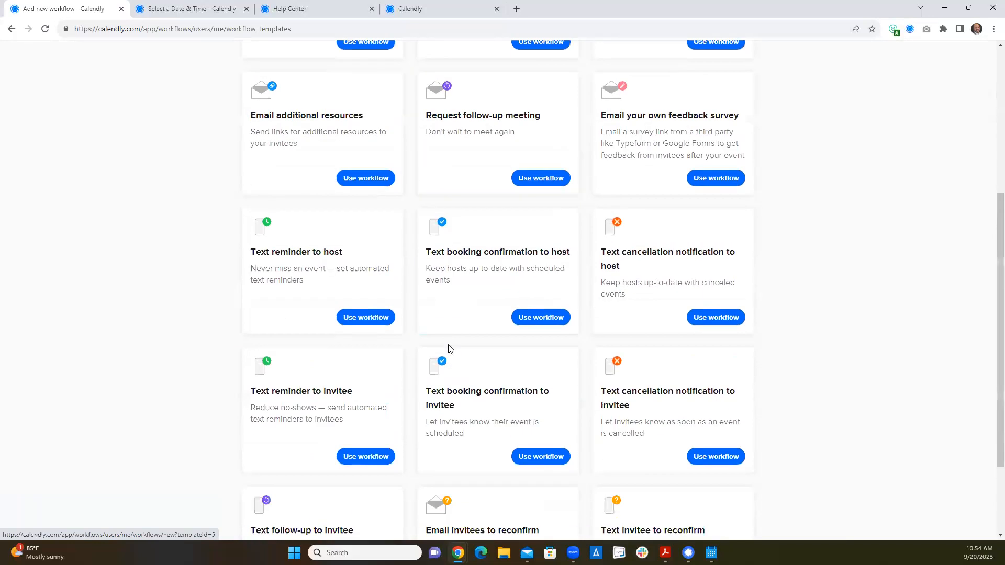
pyautogui.scroll(-2, 449, 349)
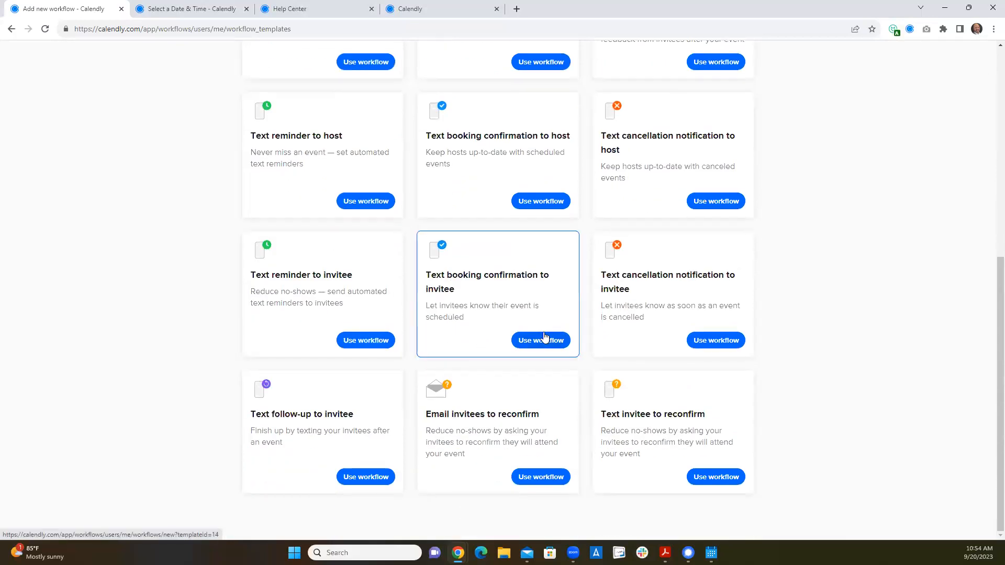
pyautogui.scroll(2, 567, 319)
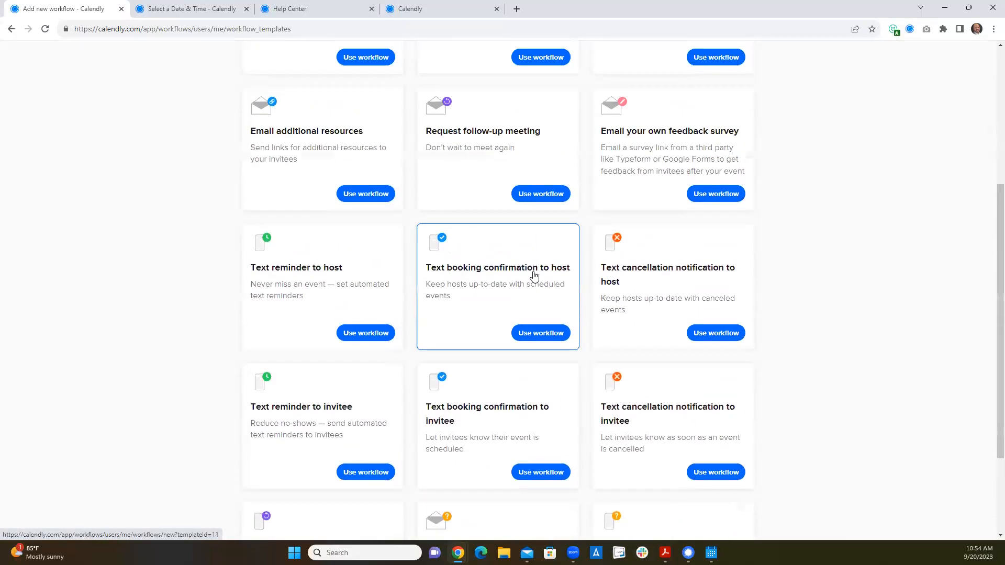
pyautogui.scroll(3, 534, 276)
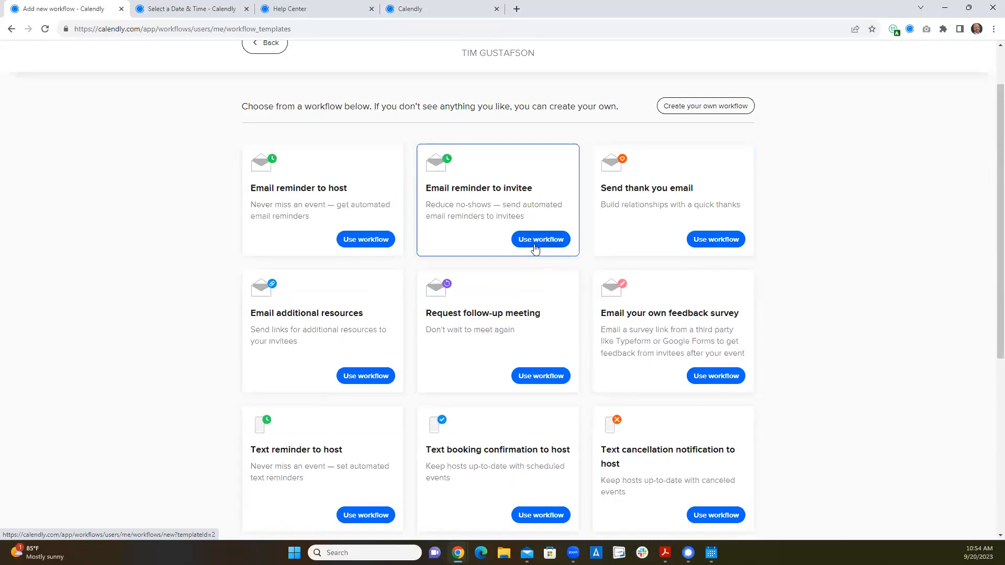
# - Start a workflow from the Email reminder to invitee template, review its email content, discard it and return to the workflows list
pyautogui.click(535, 248)
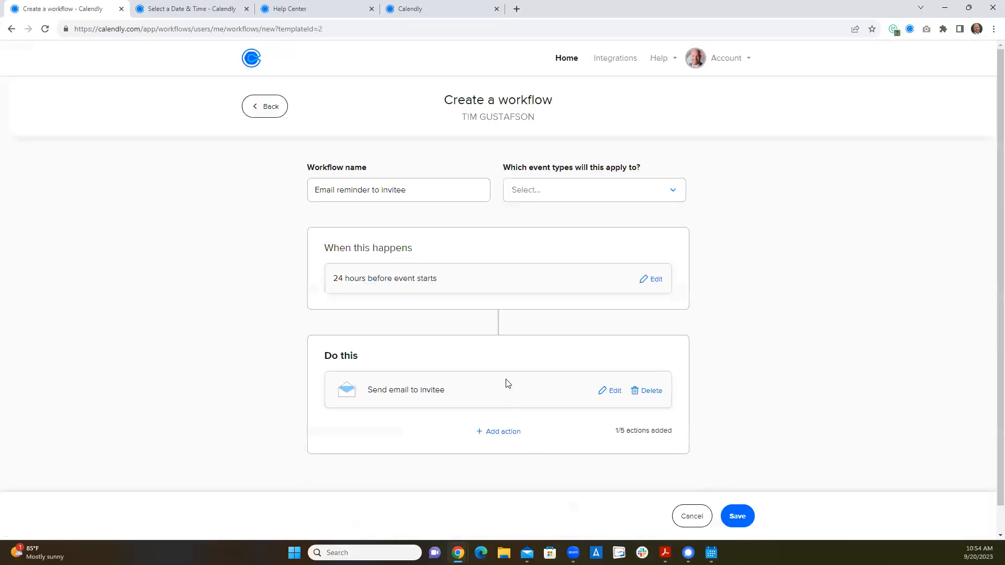
pyautogui.click(621, 394)
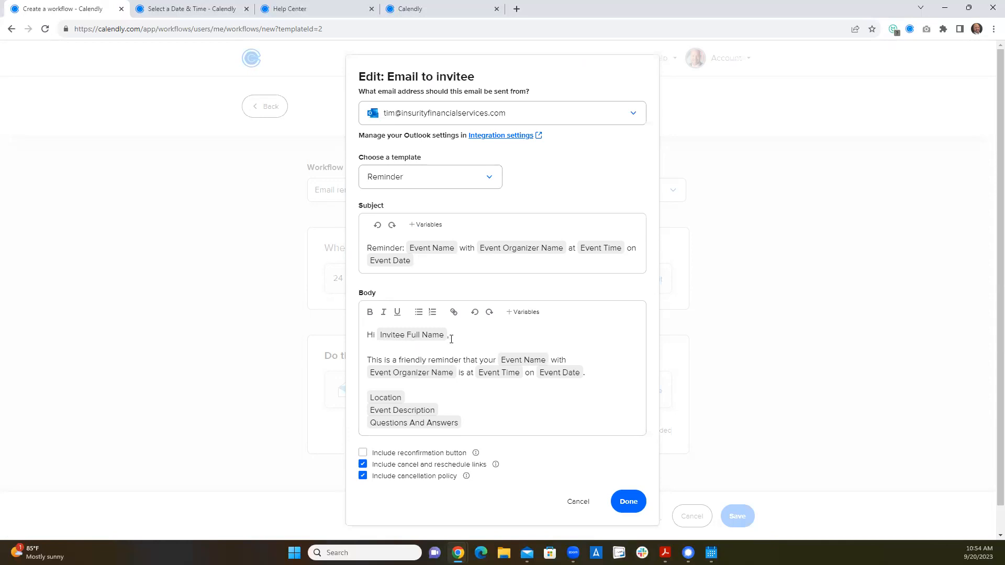
pyautogui.scroll(-1, 451, 339)
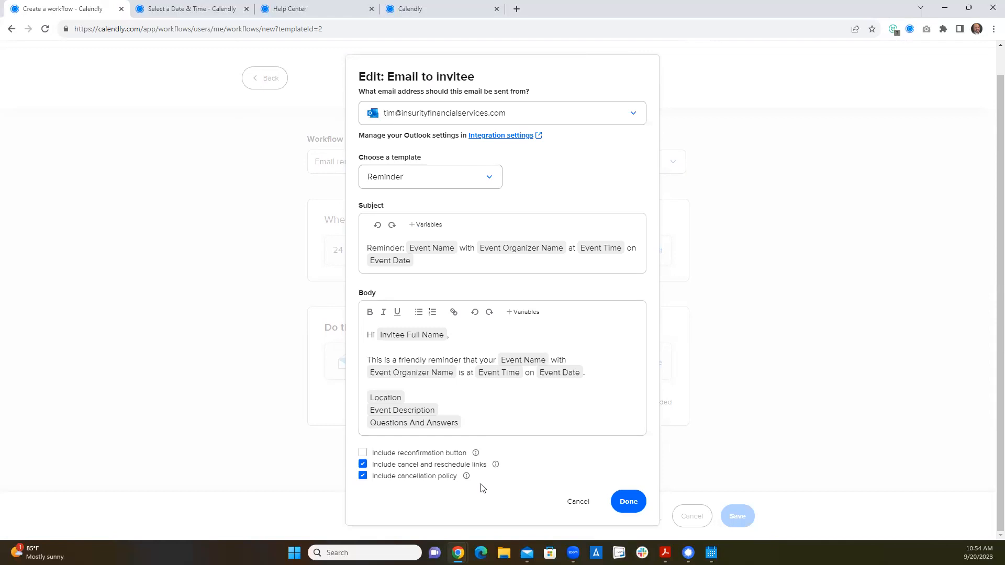
pyautogui.click(578, 501)
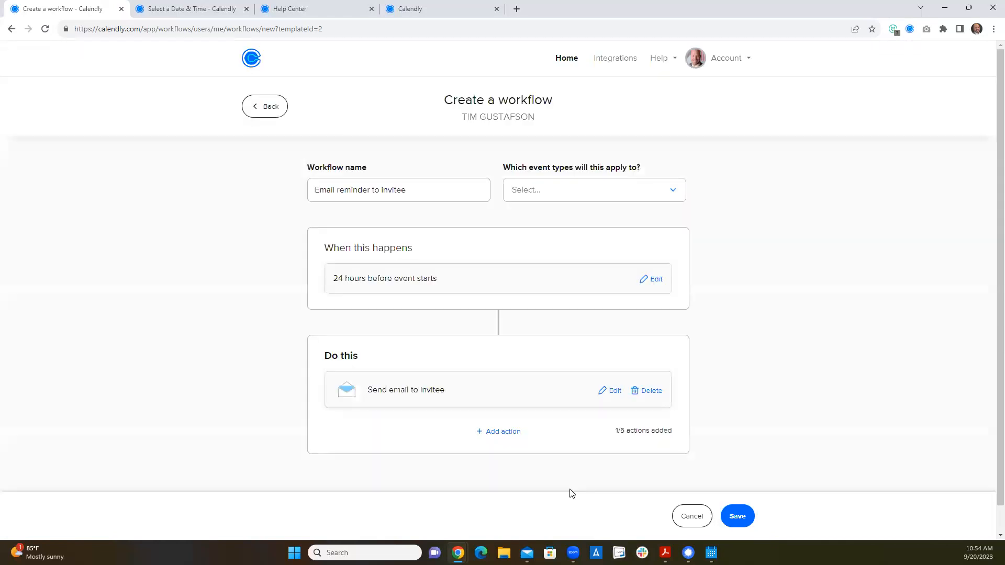
pyautogui.click(273, 106)
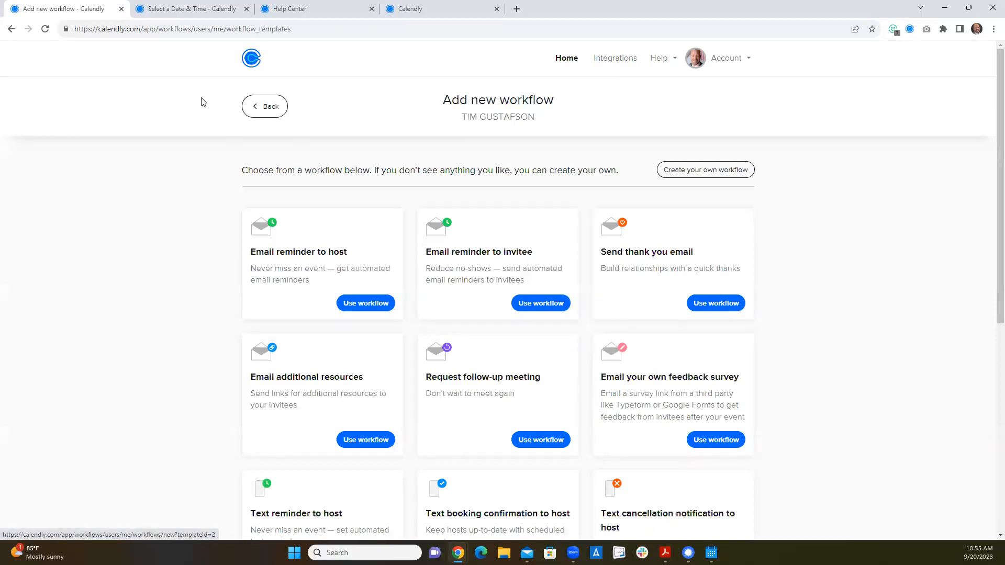
pyautogui.click(609, 302)
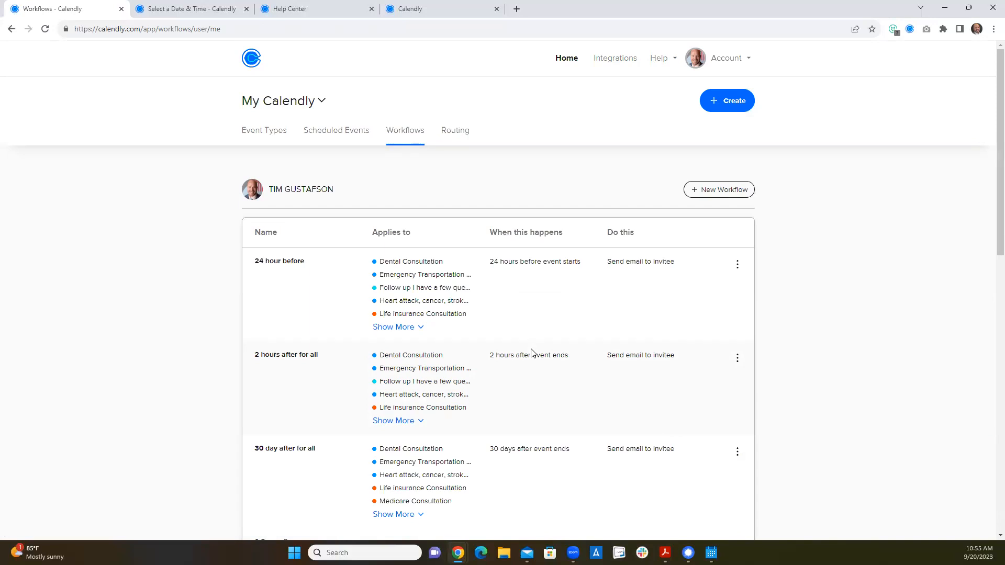
# - Open the Text for all workflow, review the text message sent to invitees, and return to the workflows list
pyautogui.scroll(-5, 563, 460)
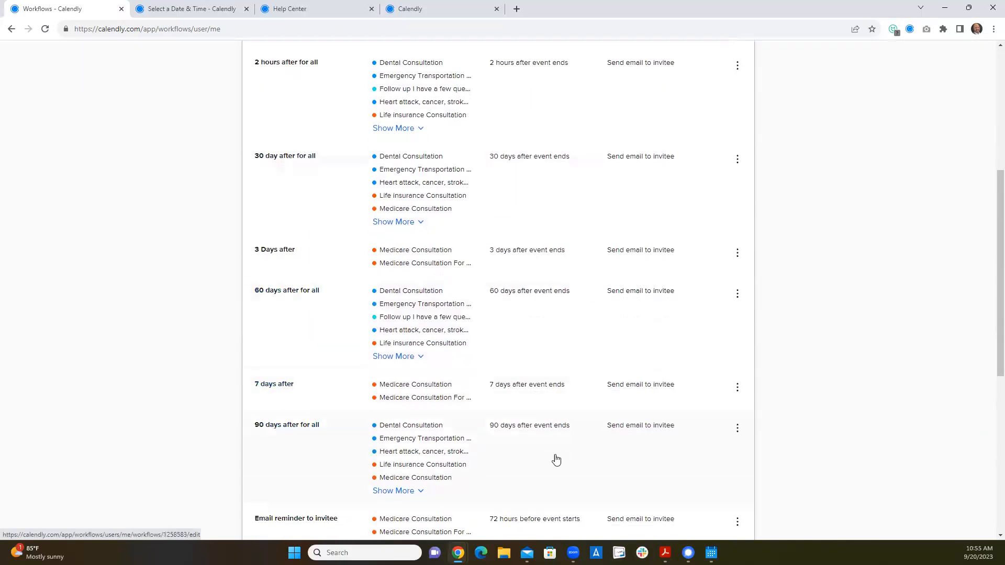
pyautogui.scroll(-6, 557, 459)
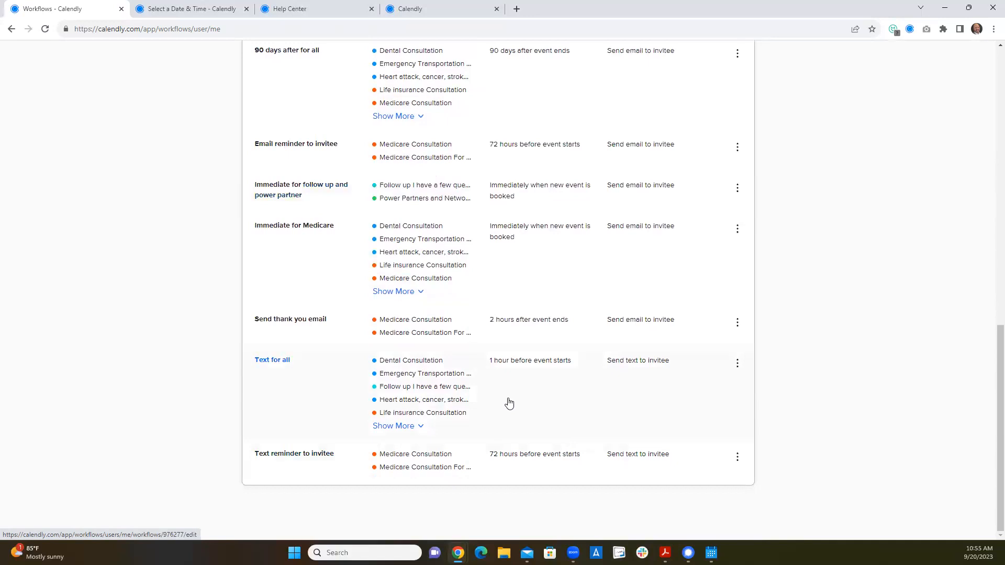
pyautogui.click(738, 363)
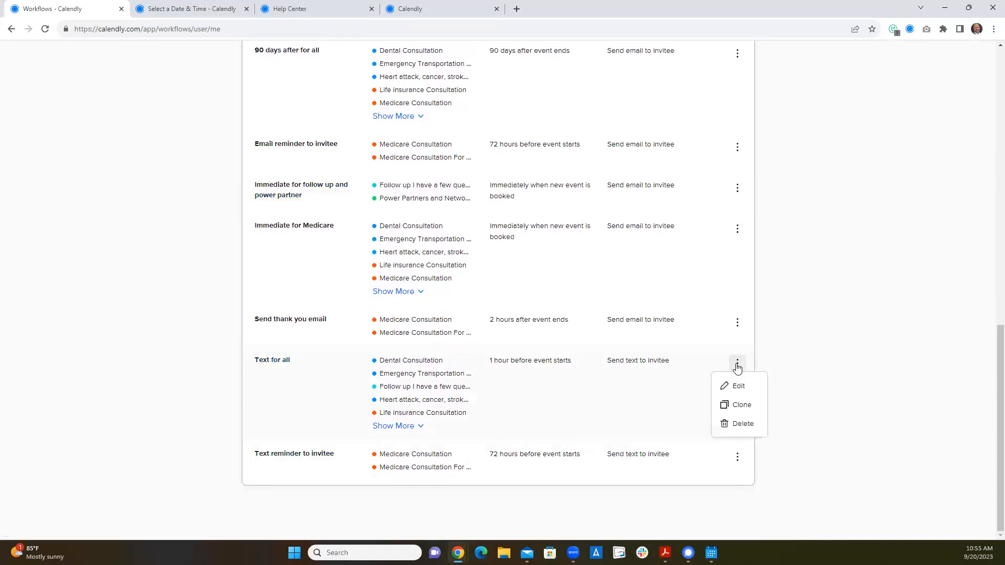
pyautogui.click(739, 386)
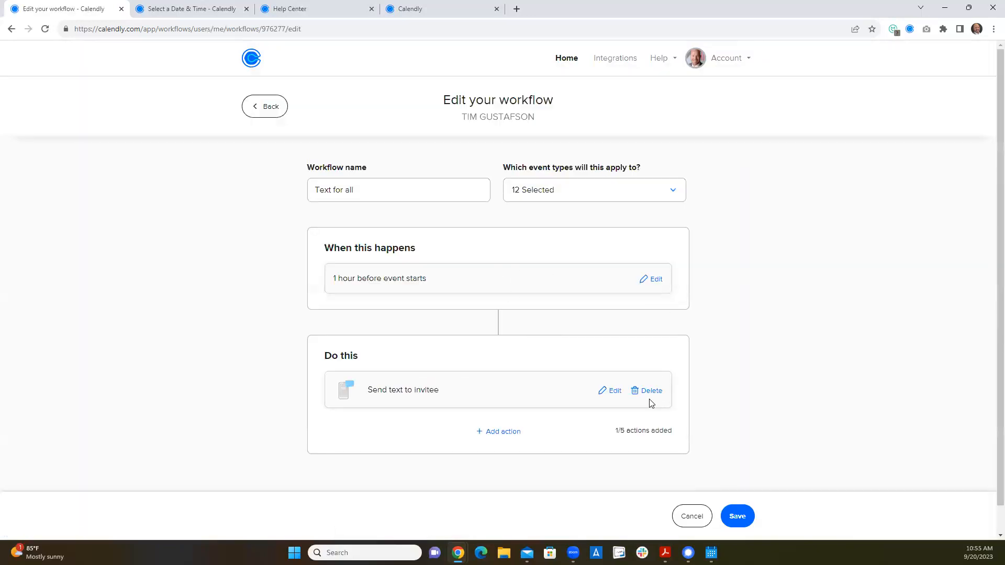
pyautogui.click(612, 391)
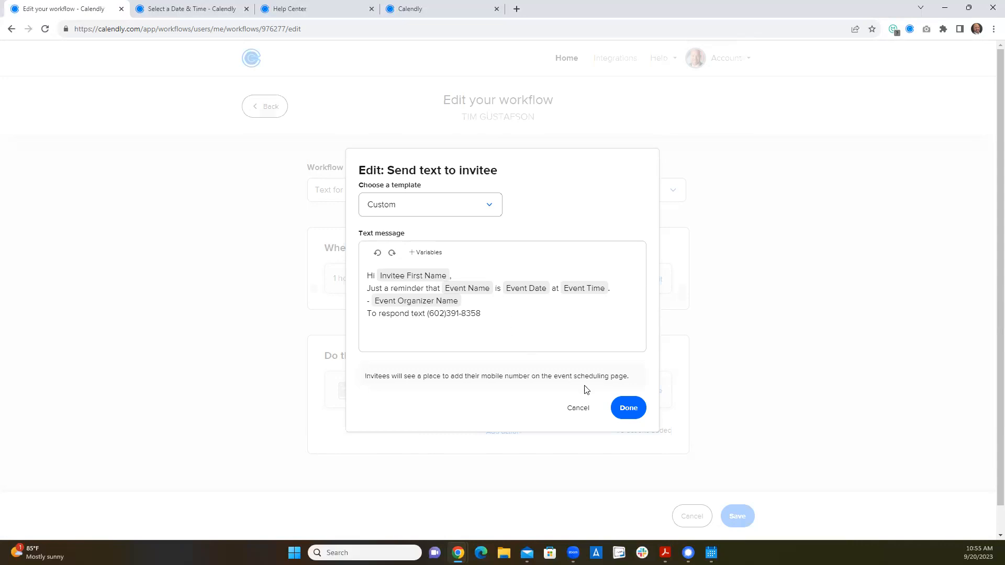
pyautogui.click(628, 409)
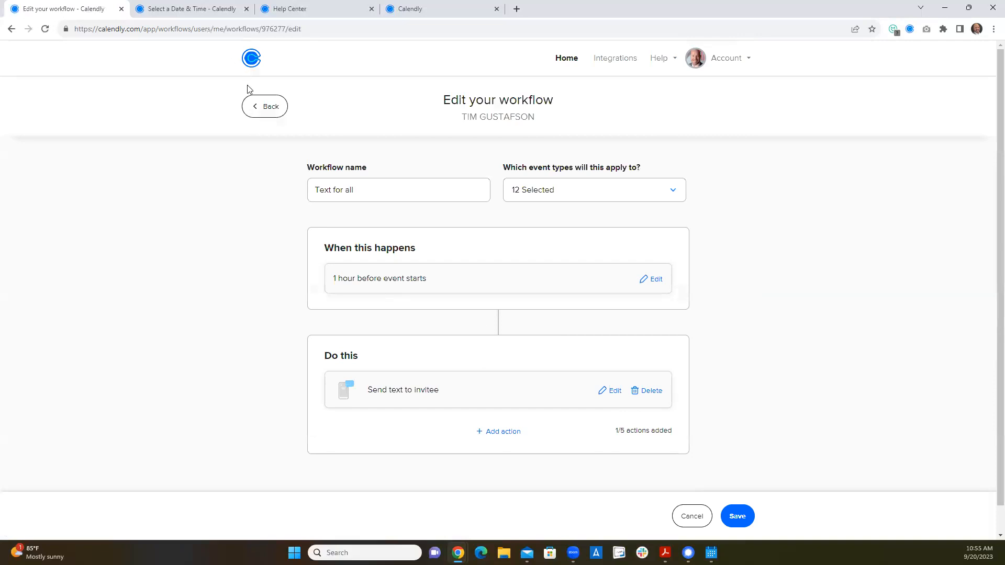
pyautogui.click(254, 104)
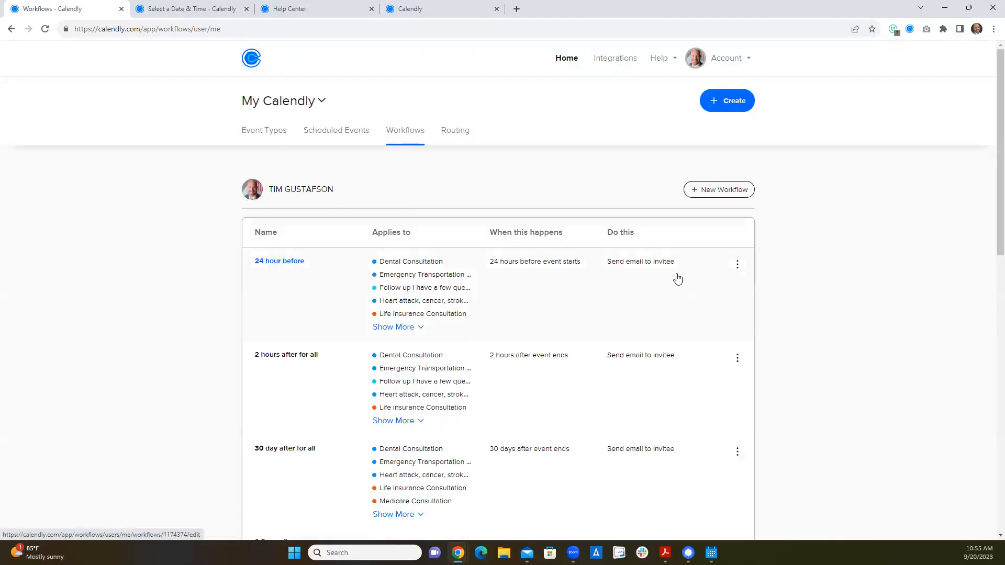
# - Open the 24 hour before workflow's invitee email and review its subject, variables and signature block
pyautogui.click(738, 264)
pyautogui.click(733, 285)
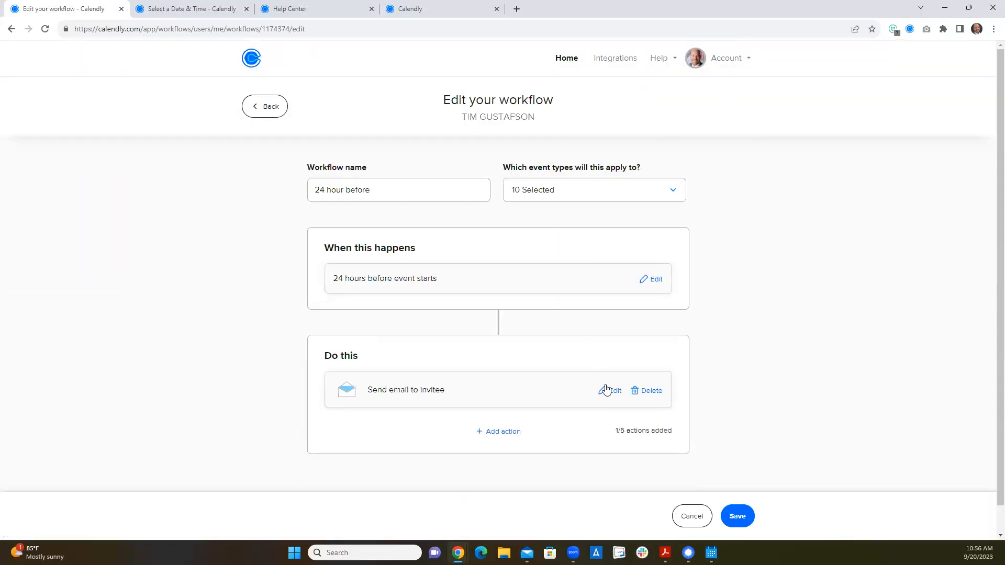
pyautogui.click(609, 391)
pyautogui.scroll(-2, 601, 339)
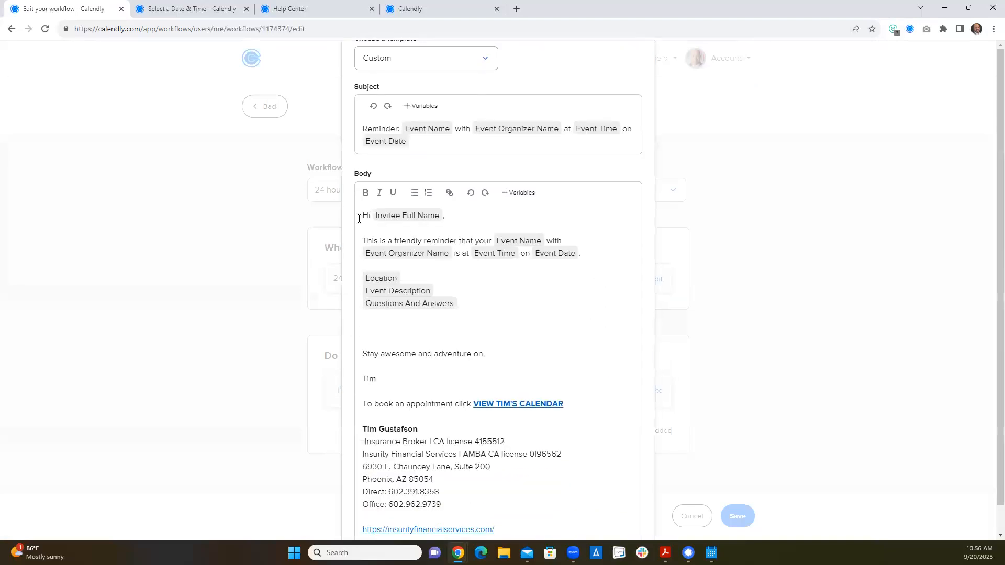
pyautogui.scroll(-2, 500, 344)
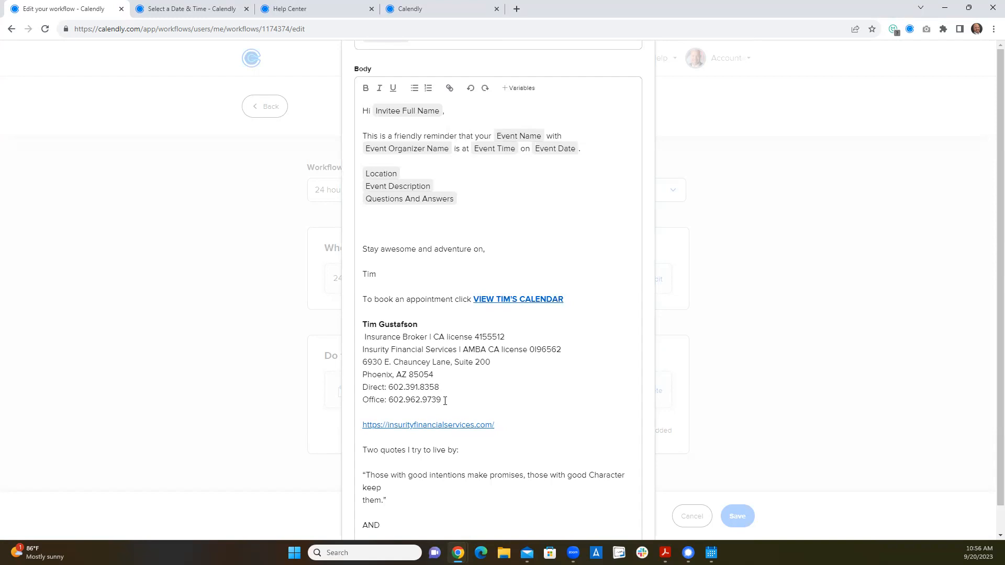
pyautogui.scroll(-9, 471, 376)
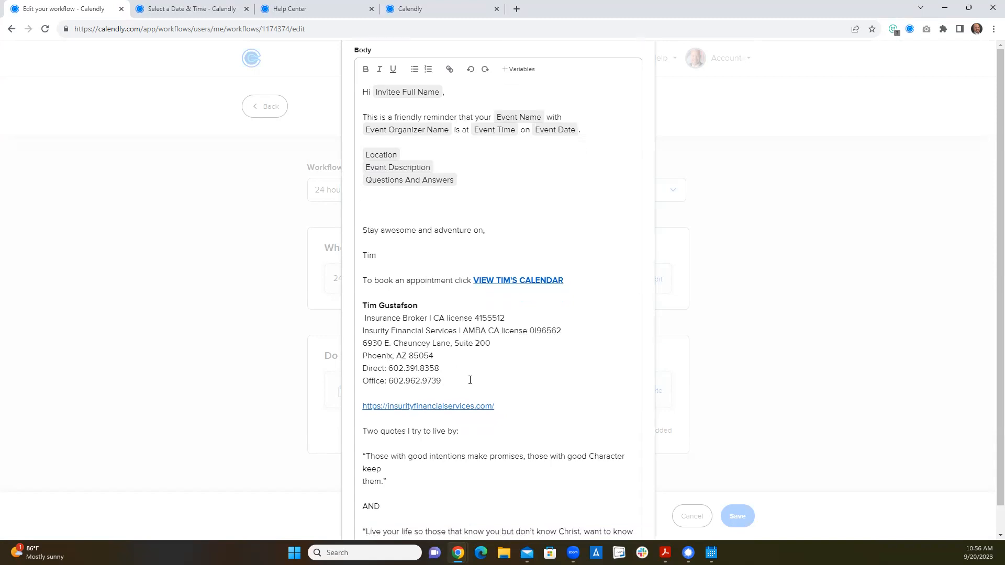
# - Read the client note, disclaimer and confidentiality notice in the 24 hour before email, close it and return to the workflows list
pyautogui.scroll(3, 471, 375)
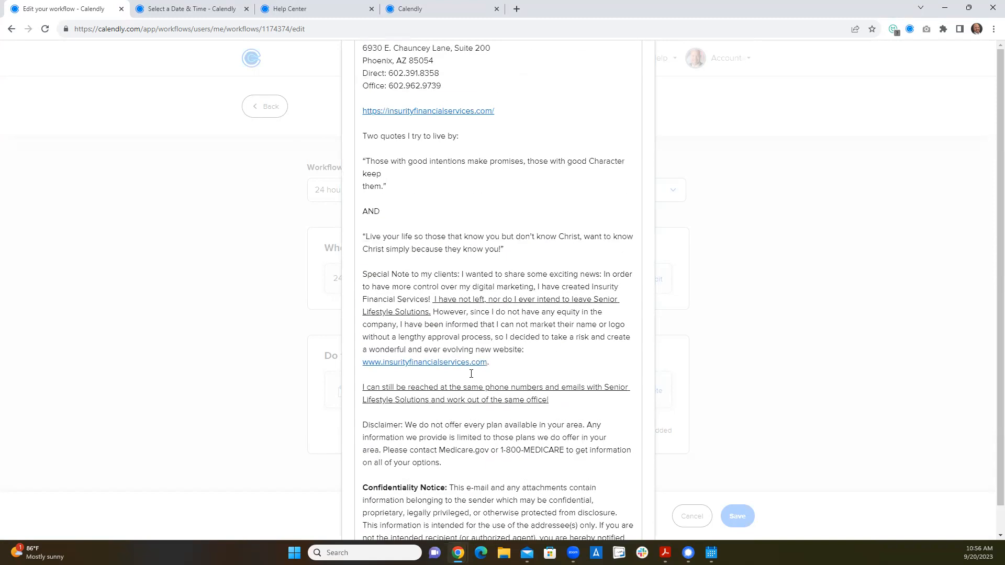
pyautogui.scroll(-4, 523, 352)
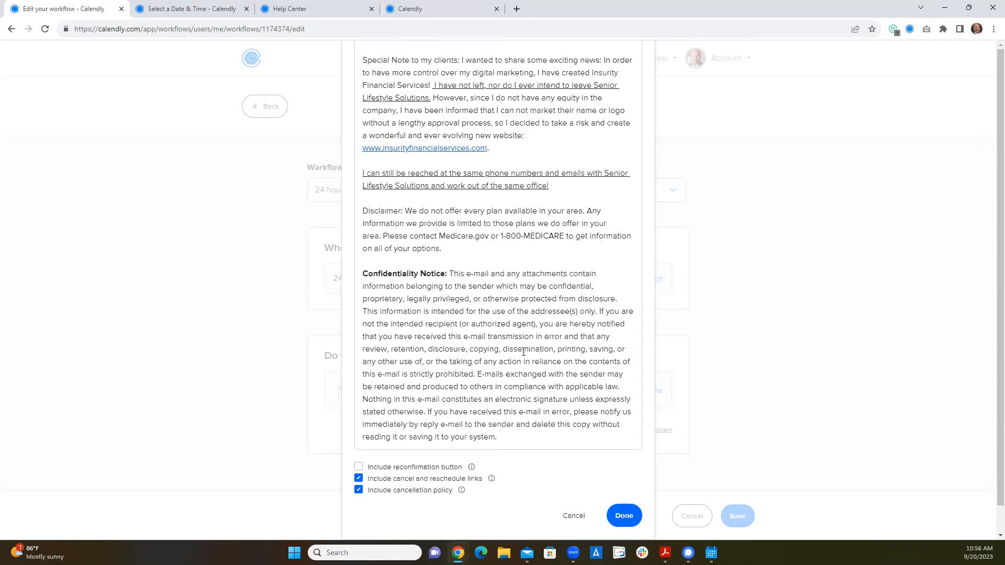
pyautogui.scroll(-1, 533, 379)
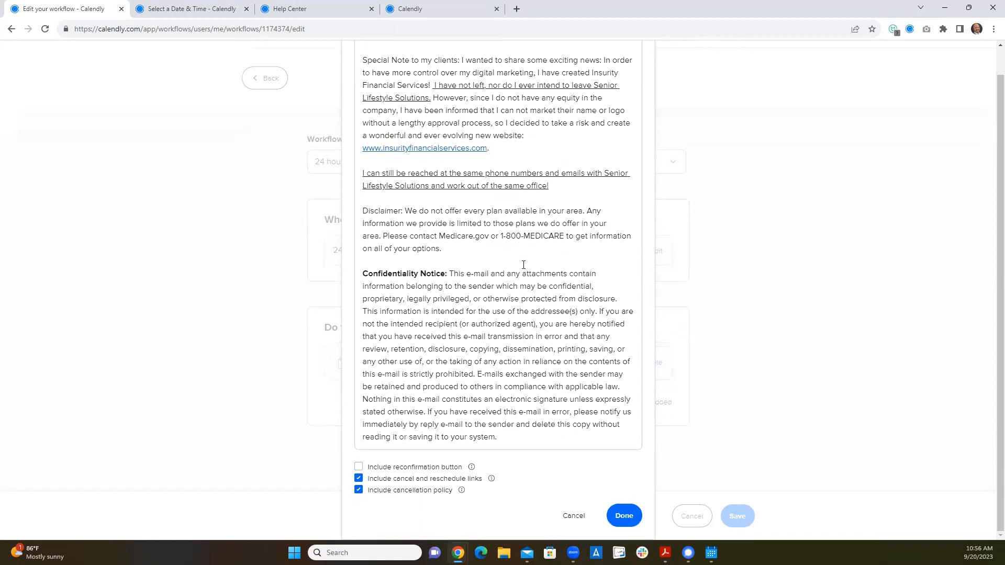
pyautogui.scroll(4, 502, 264)
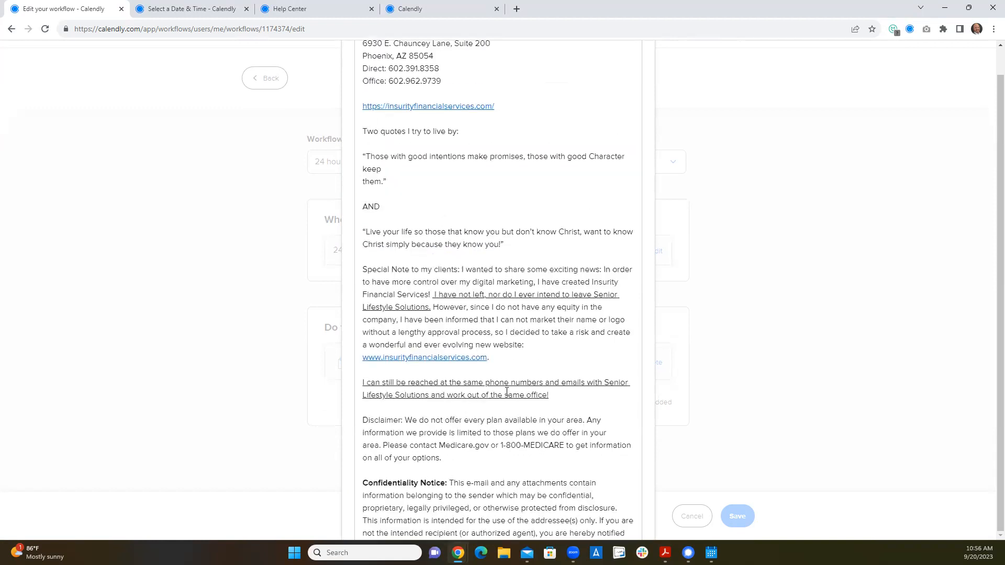
pyautogui.scroll(3, 471, 158)
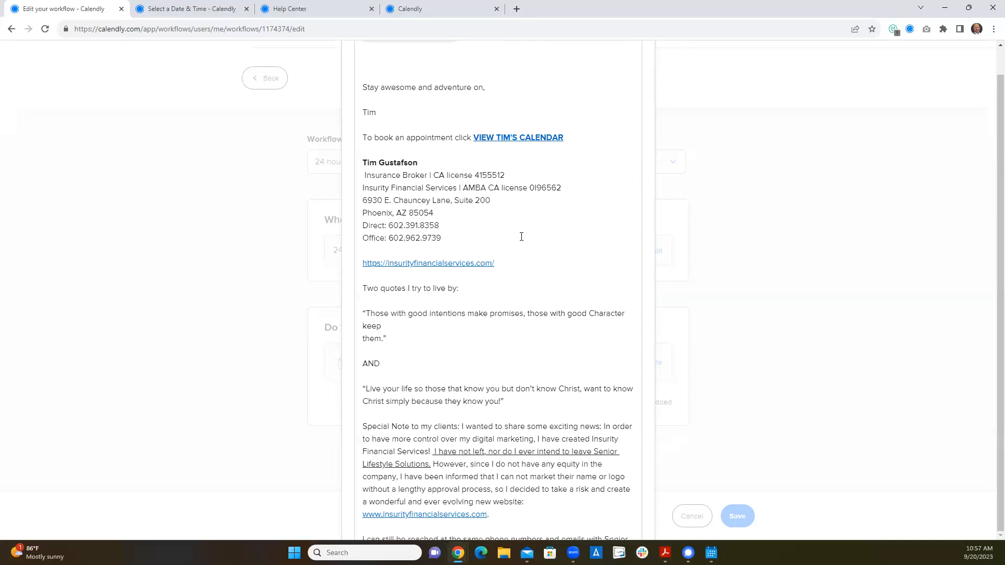
pyautogui.scroll(-3, 480, 362)
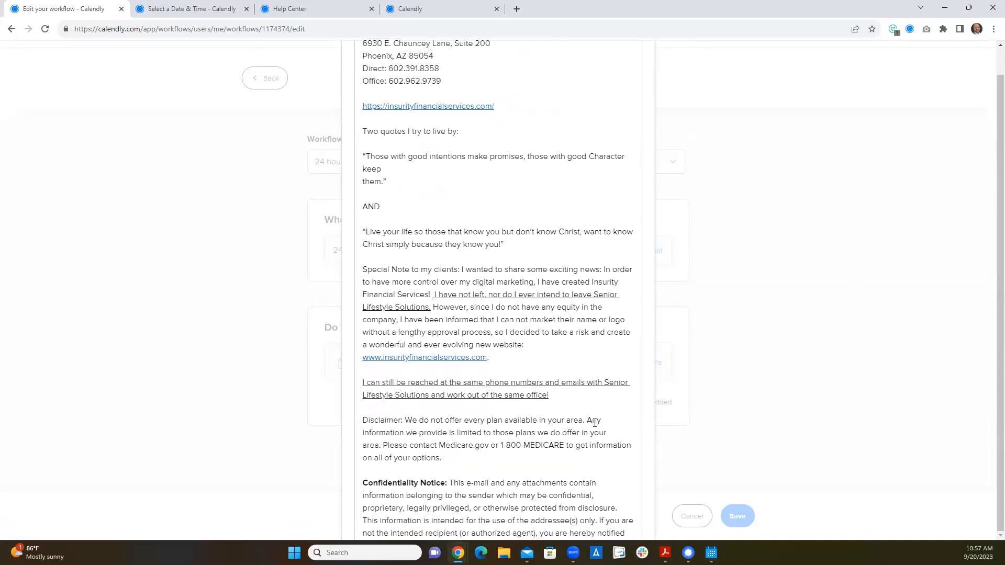
pyautogui.scroll(-5, 595, 423)
pyautogui.click(629, 517)
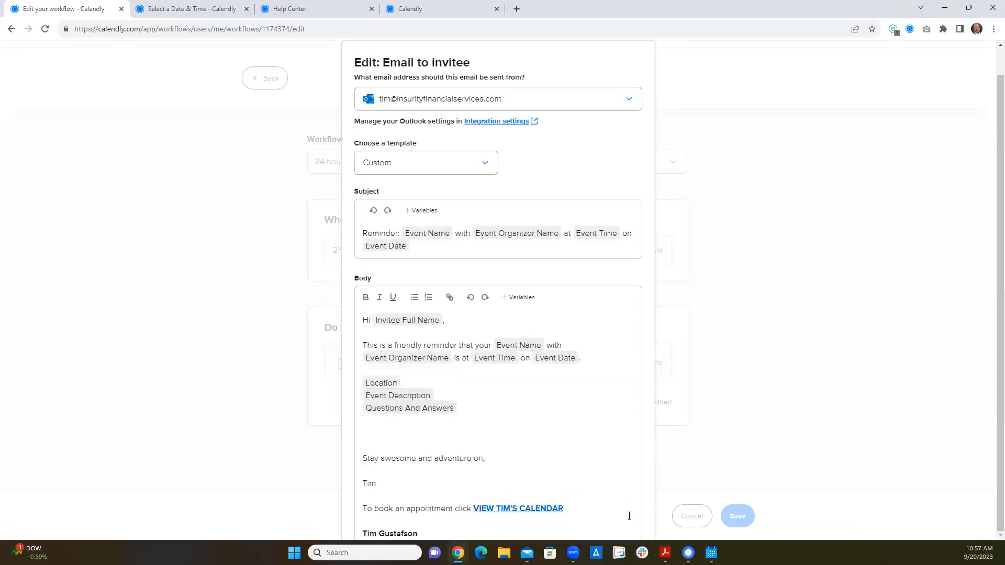
pyautogui.click(255, 83)
pyautogui.click(544, 192)
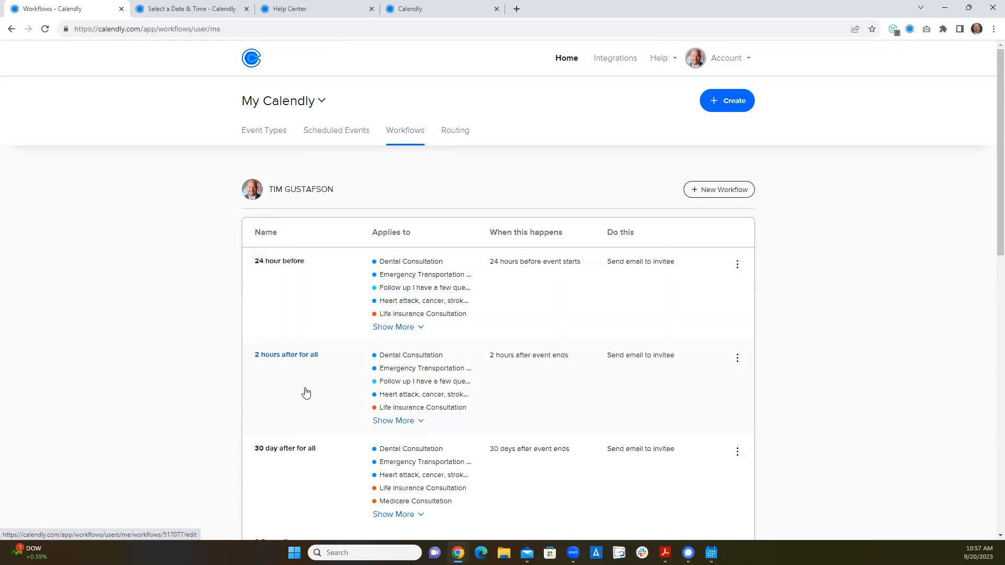
# - Browse the full workflows list, examining each workflow's event types, trigger timing and email or text action
pyautogui.scroll(-2, 306, 393)
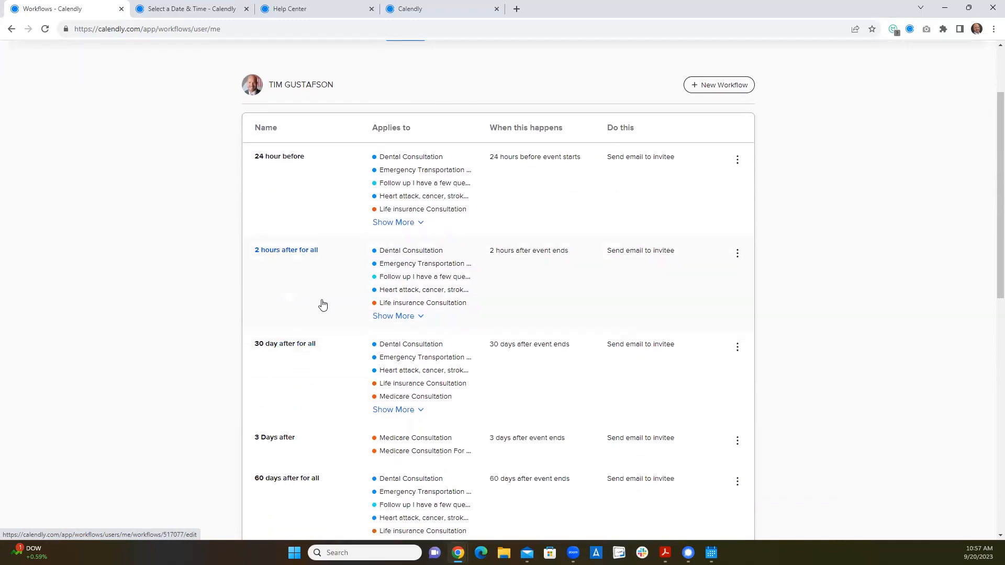
pyautogui.scroll(-2, 322, 307)
pyautogui.scroll(-2, 319, 404)
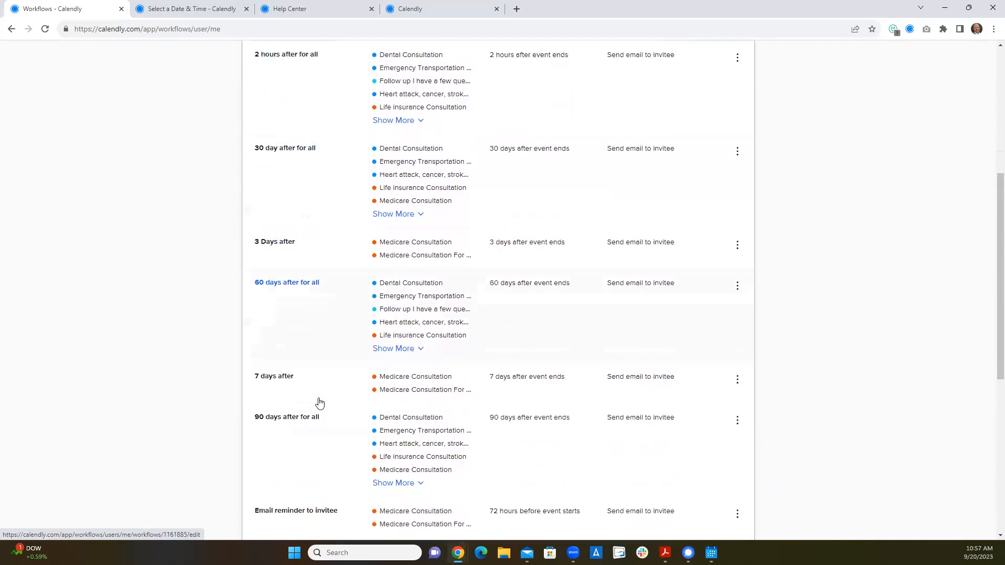
pyautogui.scroll(-1, 319, 403)
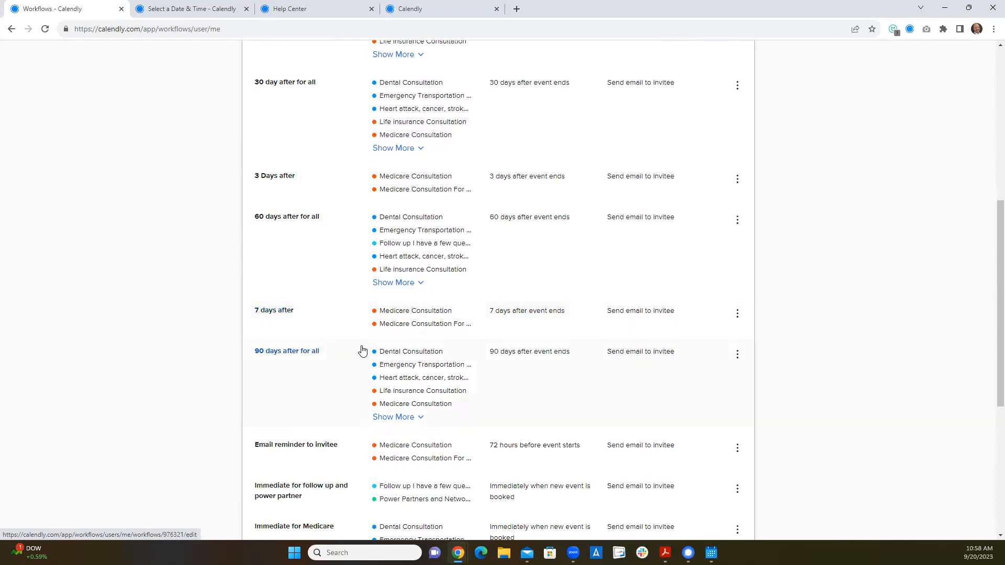
pyautogui.scroll(-4, 362, 350)
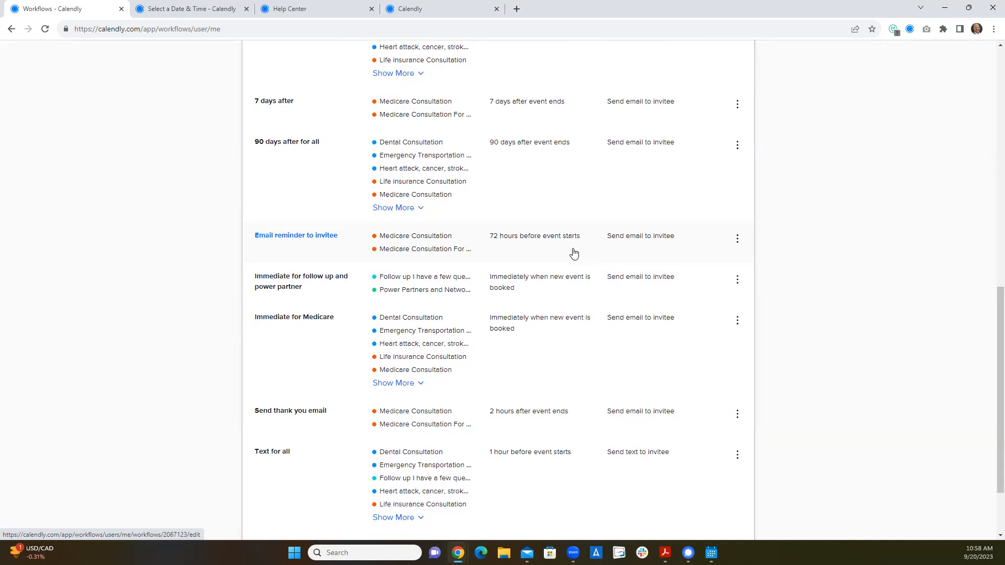
pyautogui.scroll(-3, 575, 254)
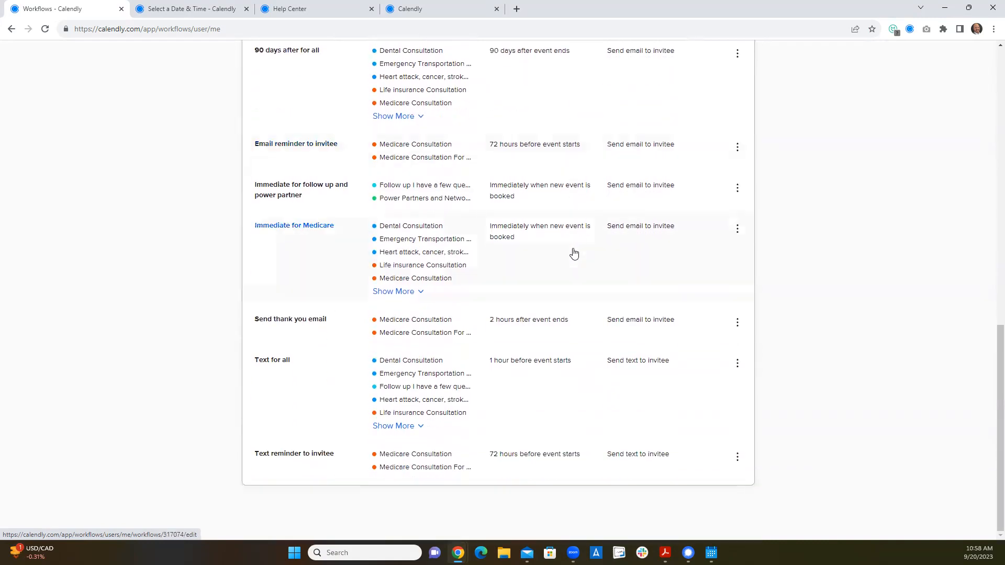
pyautogui.scroll(10, 574, 254)
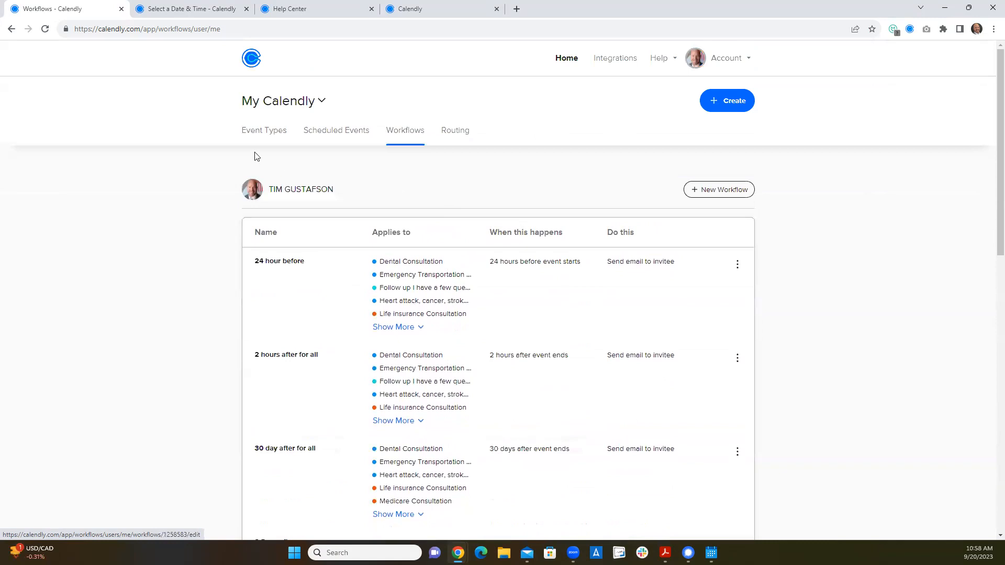
# - Go to the event types, open the Medicare Consultation's booking page and show its availability for October 2023
pyautogui.click(266, 129)
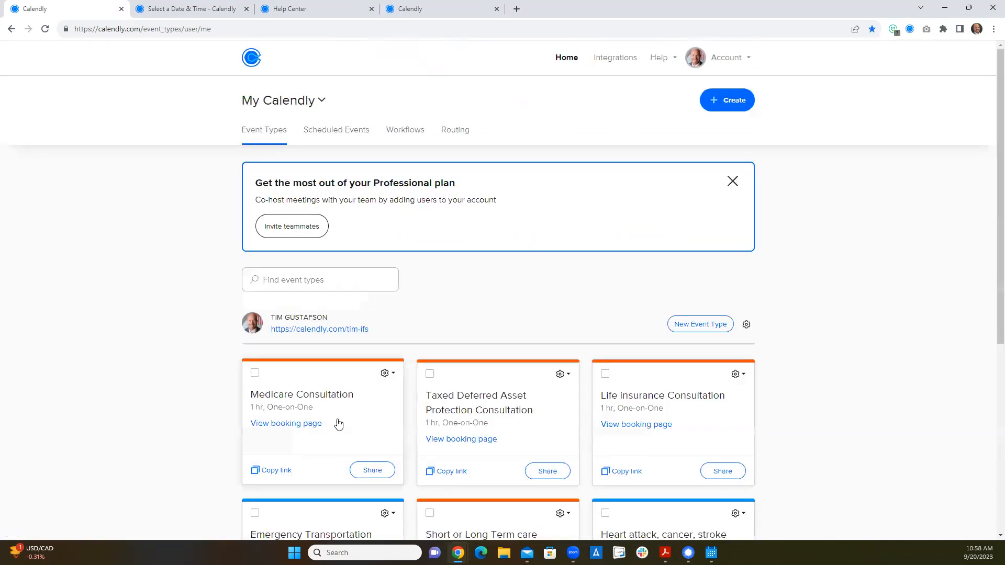
pyautogui.scroll(-3, 338, 425)
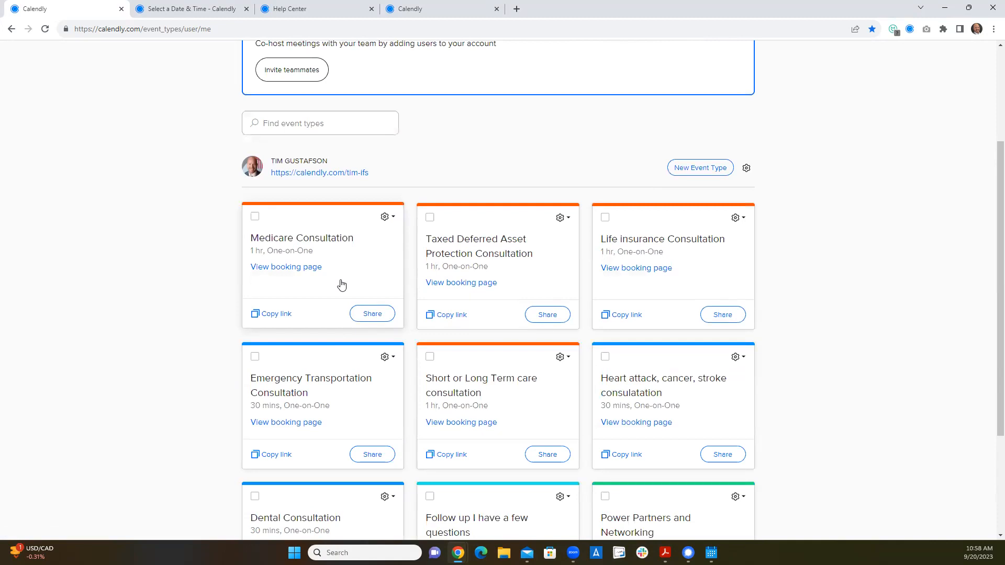
pyautogui.click(286, 268)
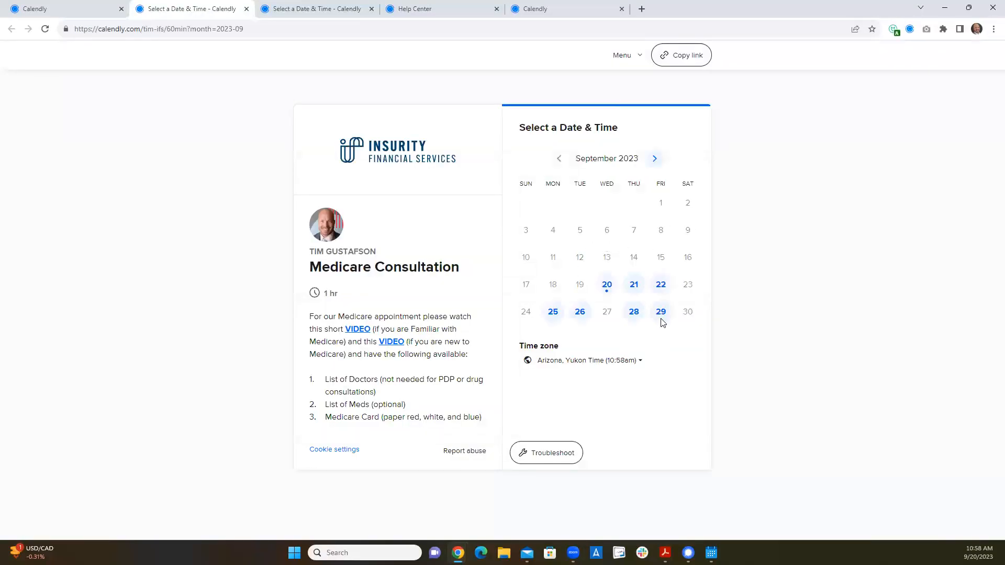
pyautogui.click(655, 158)
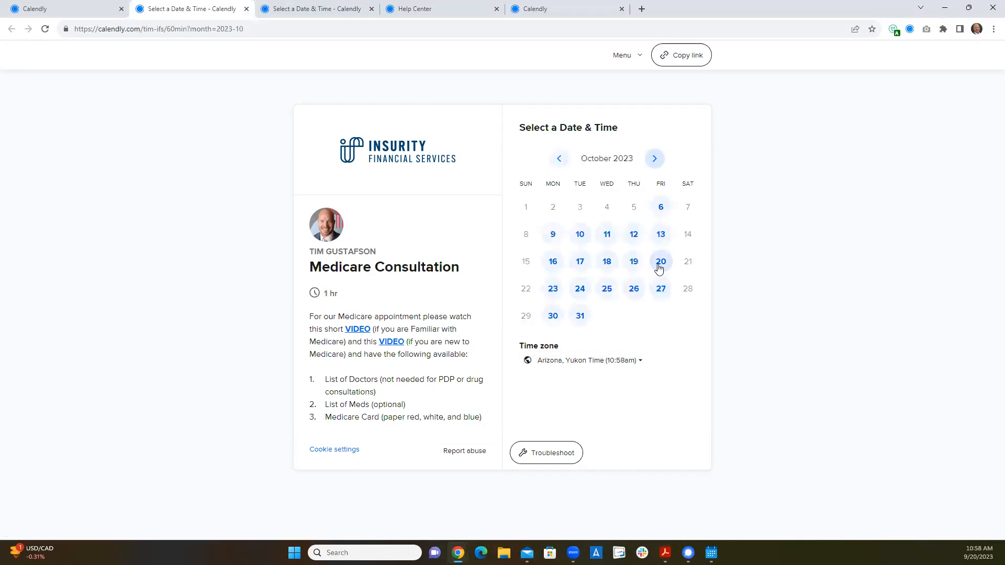
# - Choose the 8:30am slot on Friday, October 20, review the invitee details form, and return to the time selection
pyautogui.click(658, 268)
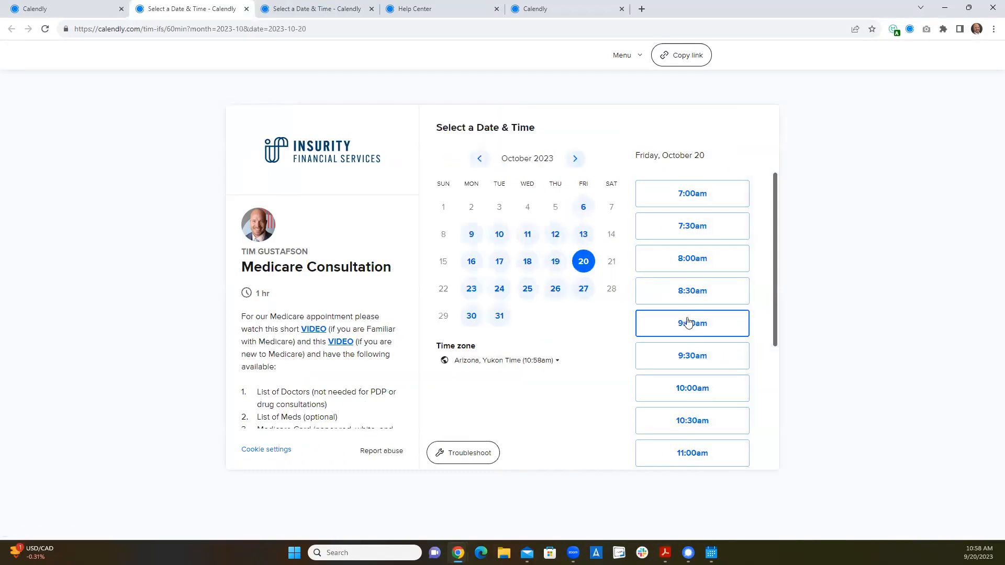
pyautogui.click(690, 294)
pyautogui.click(714, 297)
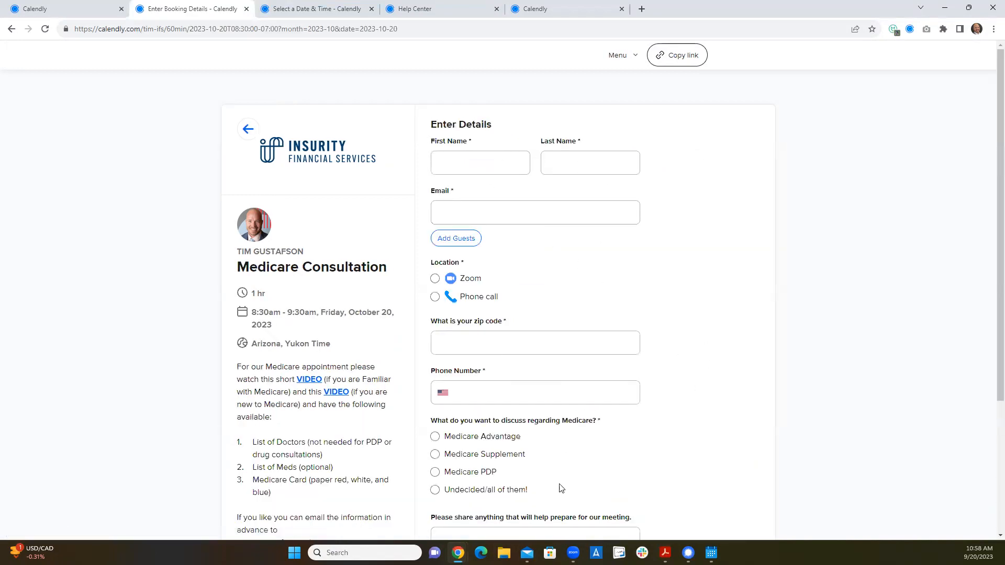
pyautogui.scroll(-4, 545, 477)
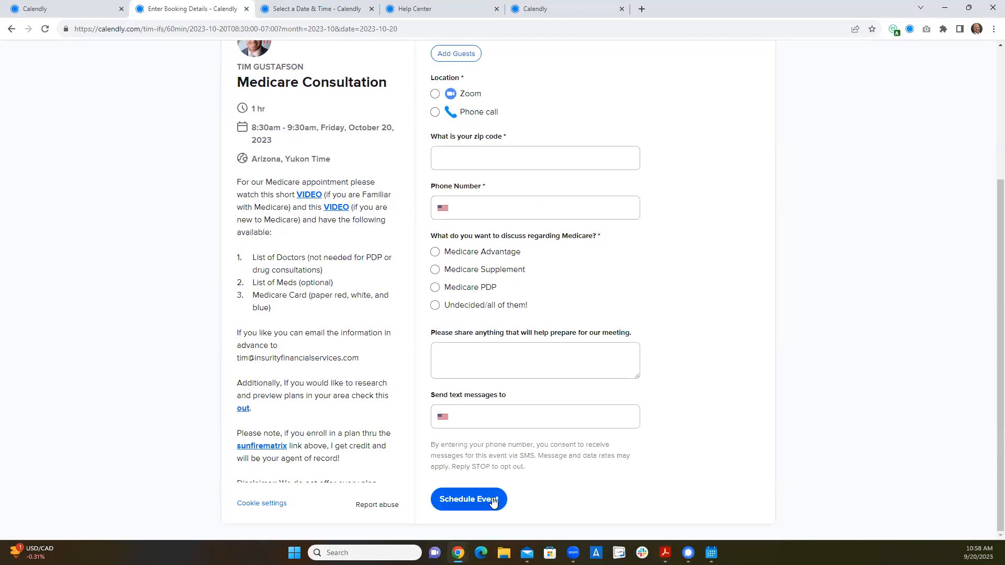
pyautogui.scroll(4, 543, 442)
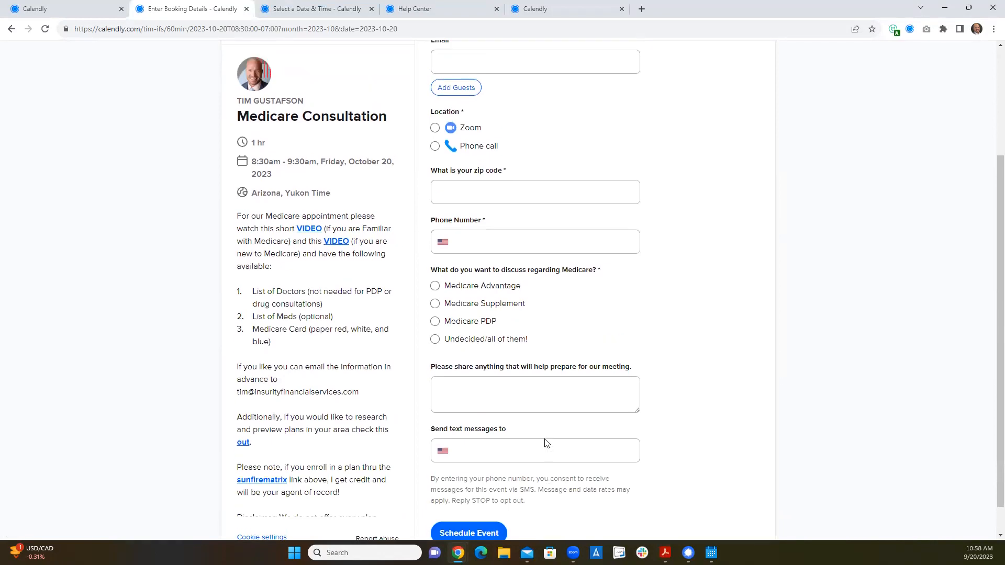
pyautogui.click(248, 131)
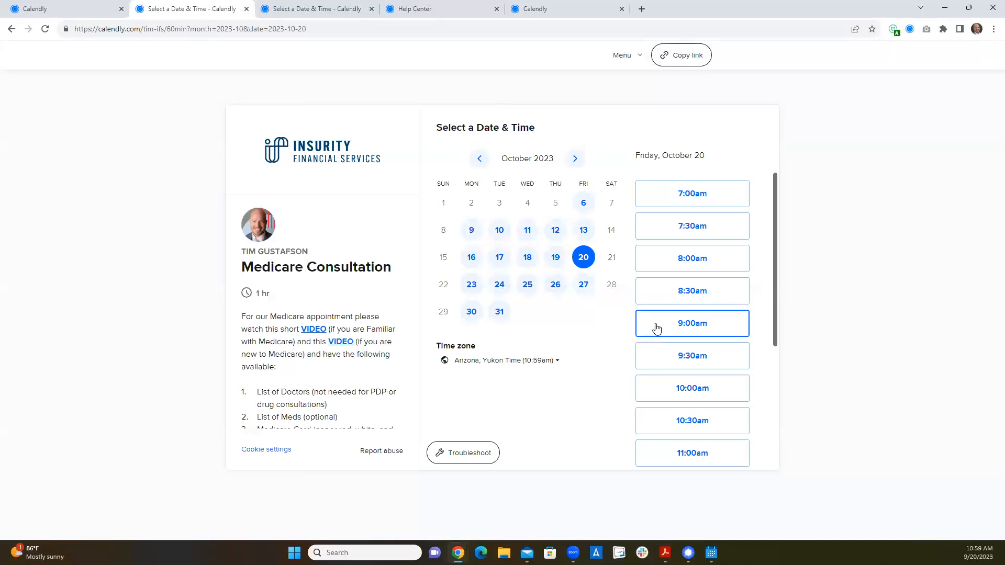
# - Choose the 8:00am slot for October 20, look through its booking questions, and go back to the calendar
pyautogui.click(693, 270)
pyautogui.click(704, 263)
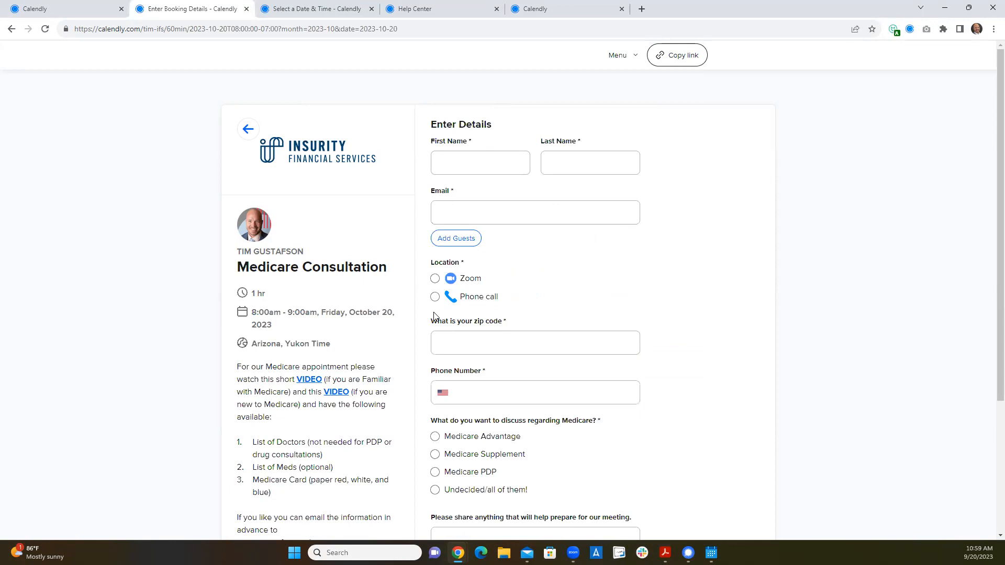
pyautogui.scroll(-3, 559, 312)
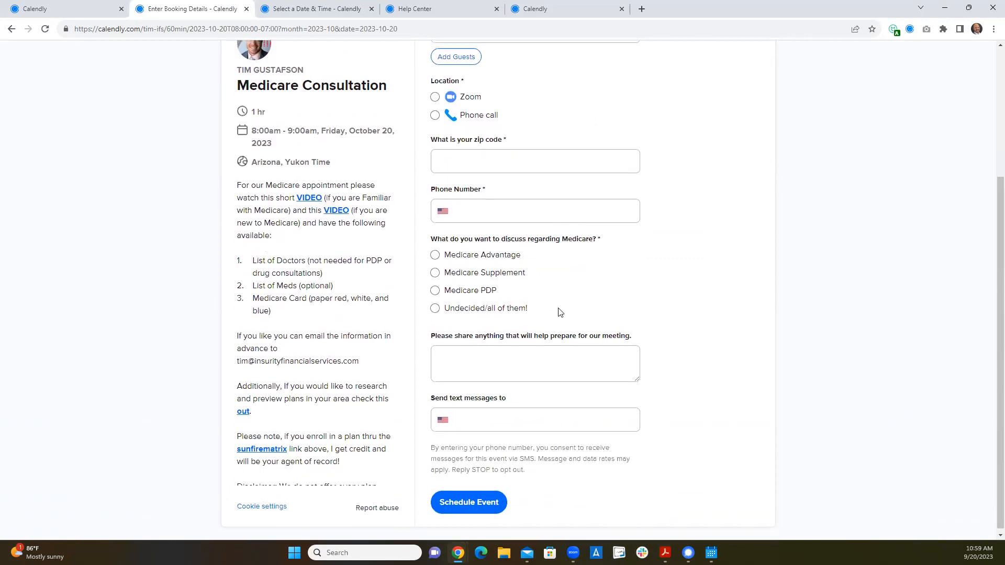
pyautogui.scroll(3, 558, 312)
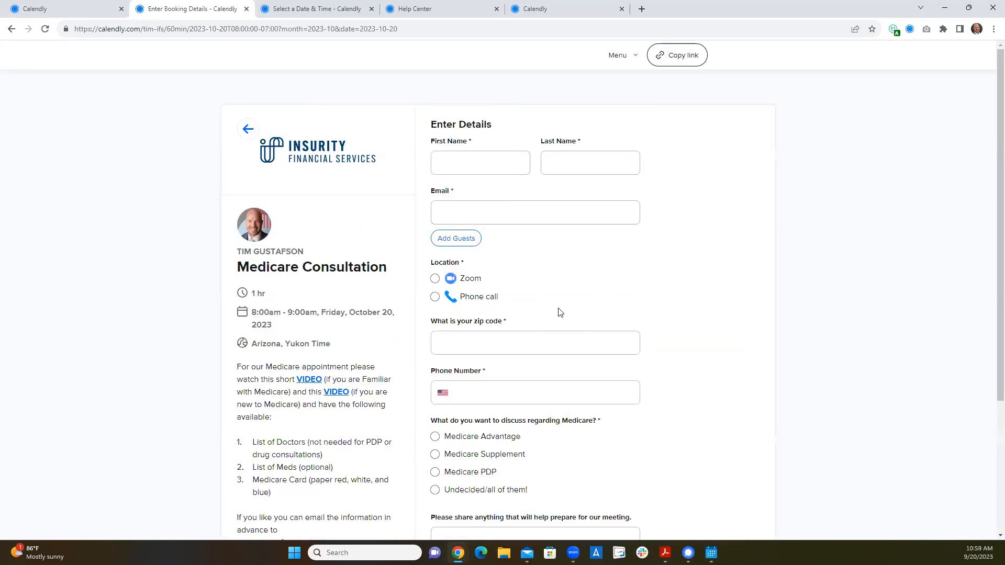
pyautogui.click(248, 132)
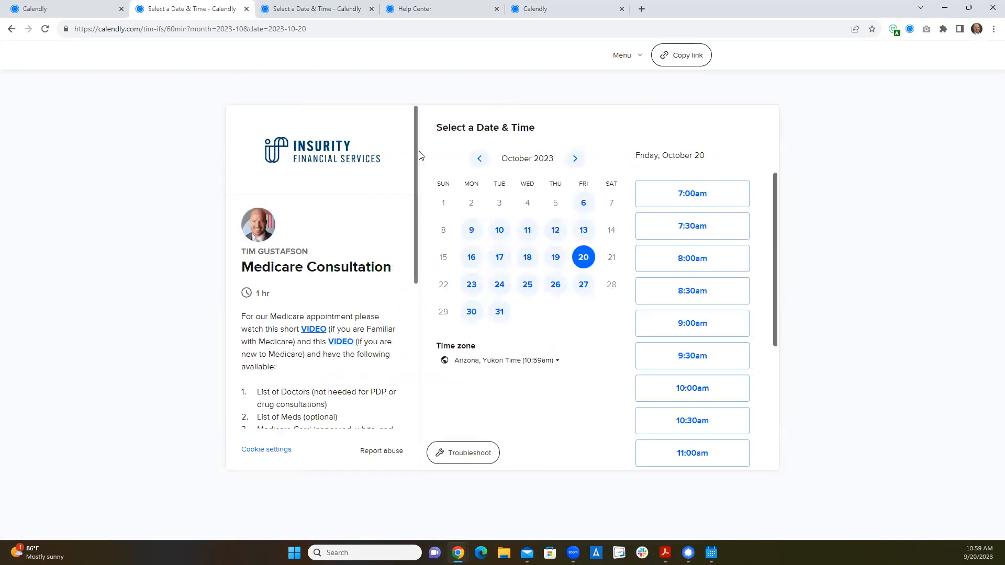
# - Return to the event types, open the Medicare Consultation for editing and check its invitee language and on/off settings
pyautogui.click(88, 12)
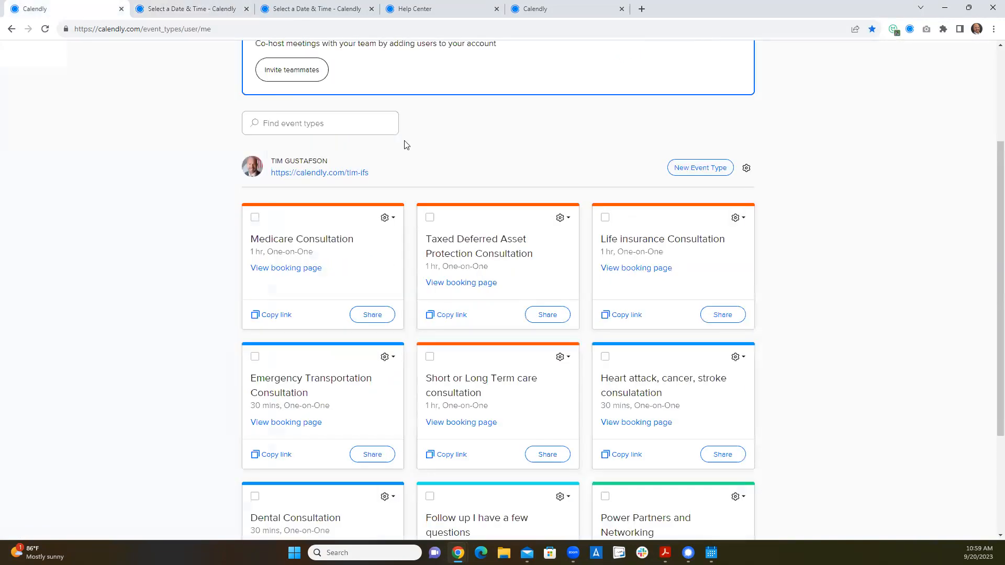
pyautogui.scroll(3, 404, 145)
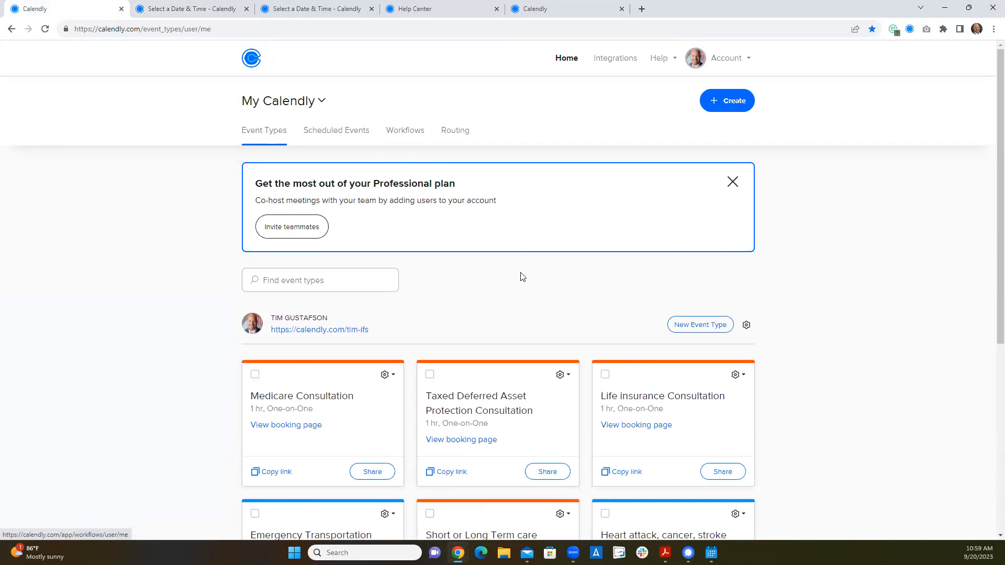
pyautogui.scroll(-1, 522, 277)
pyautogui.click(387, 322)
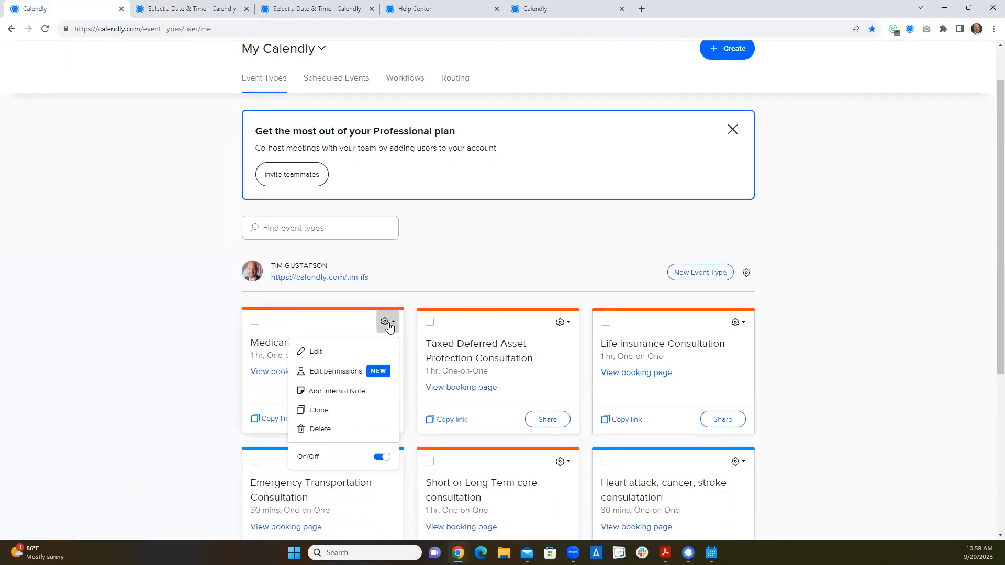
pyautogui.click(341, 354)
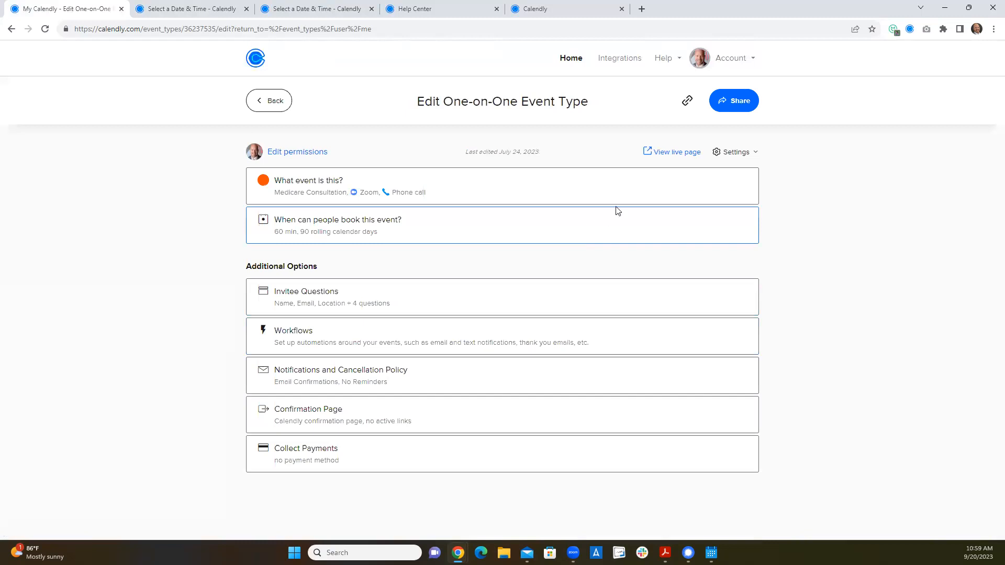
pyautogui.click(732, 153)
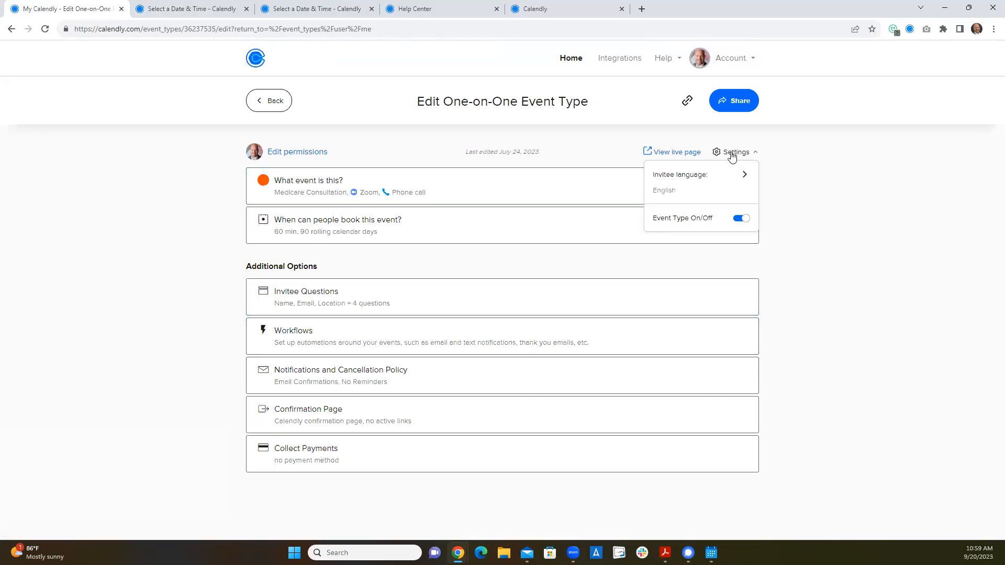
pyautogui.click(813, 162)
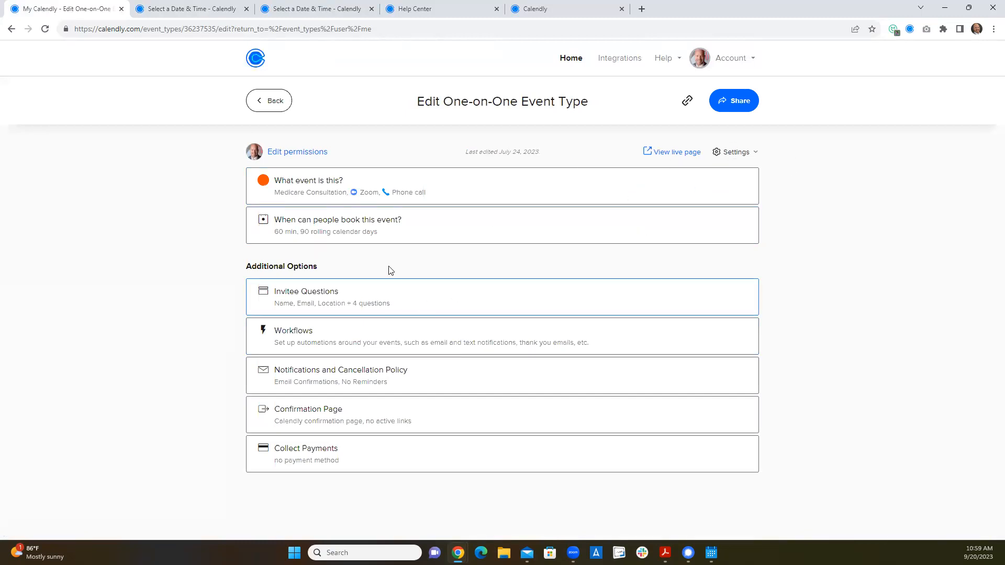
# - Review the Medicare Consultation's date range, duration, weekly hours and buffer time options, then close the section without saving
pyautogui.click(373, 231)
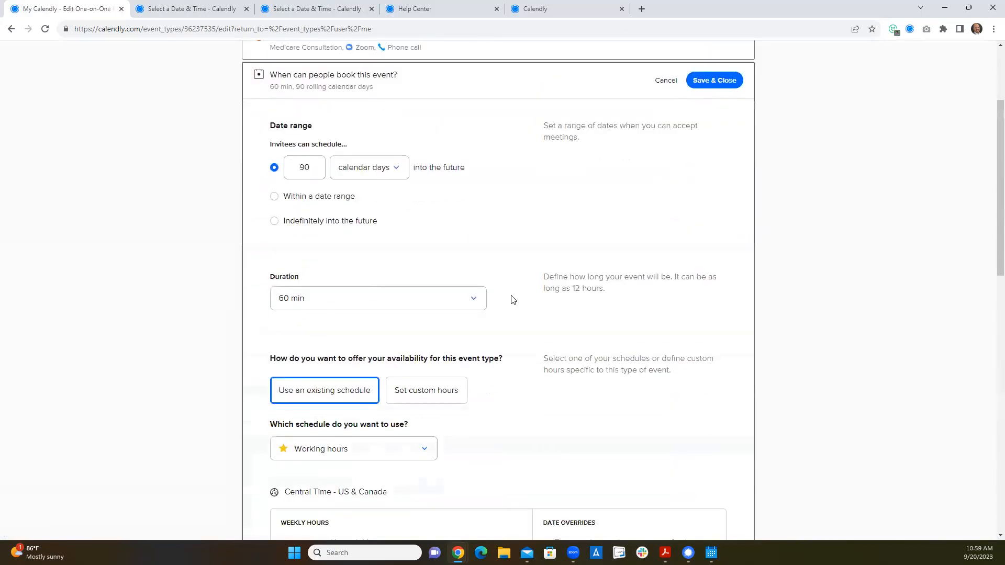
pyautogui.scroll(-4, 512, 353)
pyautogui.scroll(-1, 455, 262)
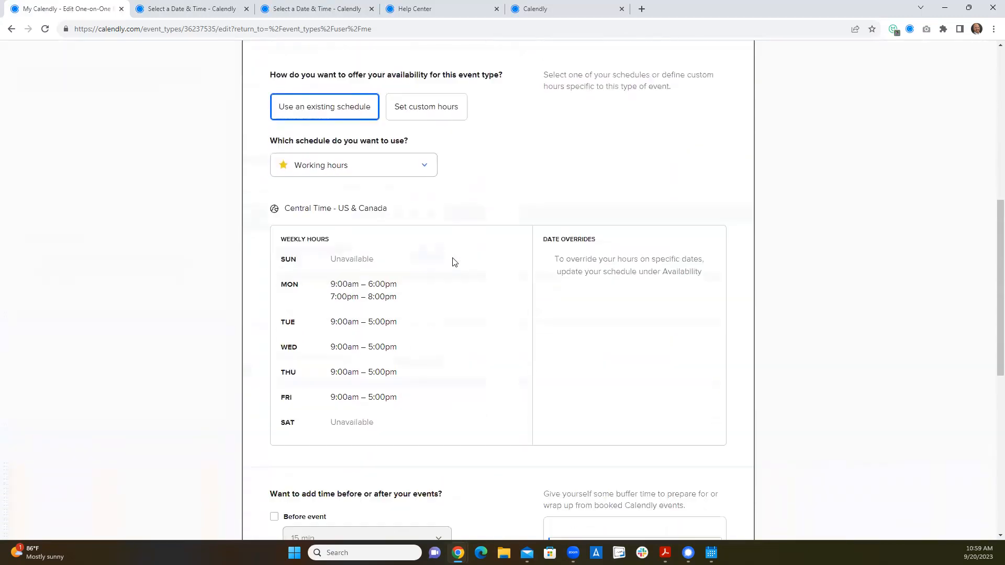
pyautogui.scroll(-3, 455, 262)
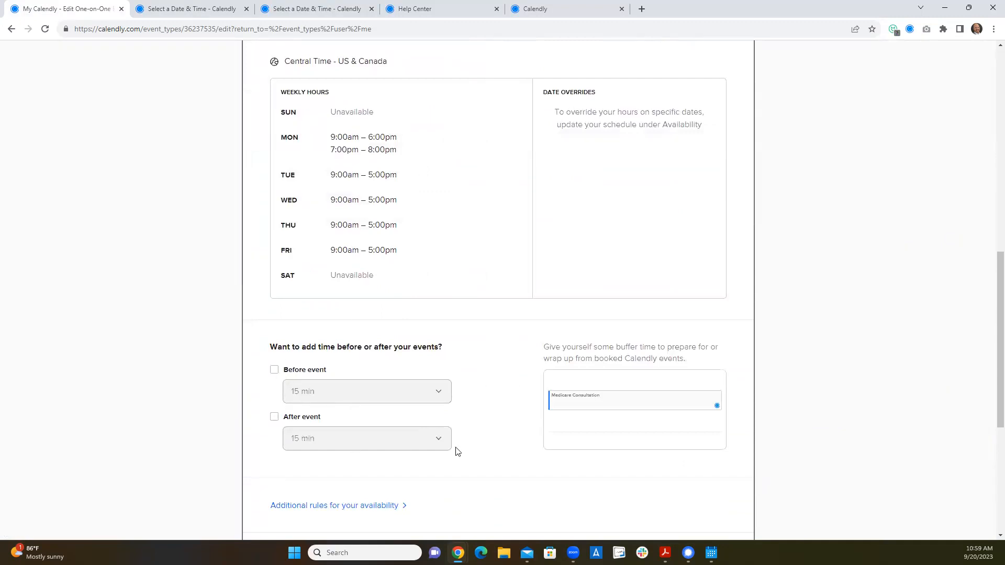
pyautogui.scroll(8, 451, 440)
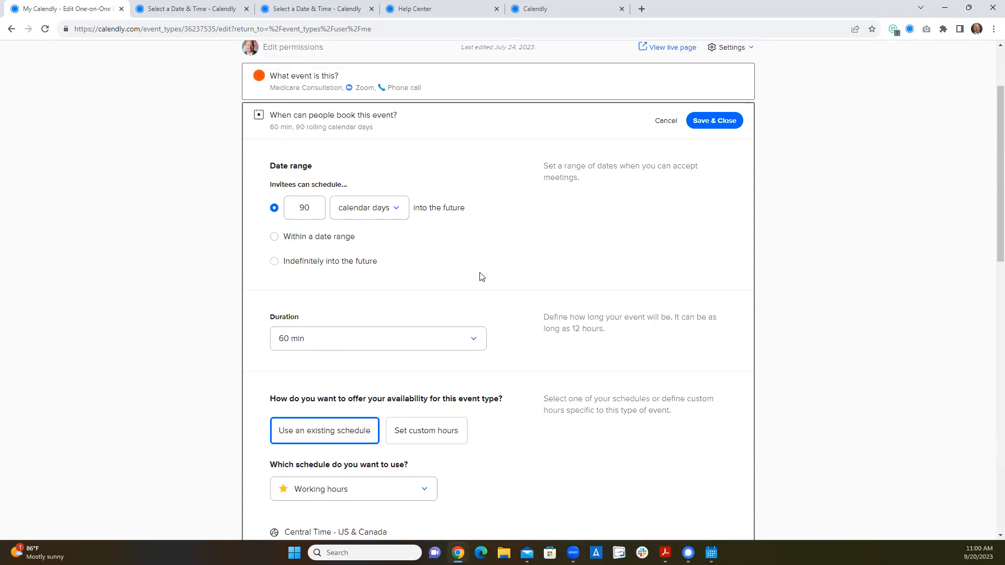
pyautogui.scroll(-6, 481, 277)
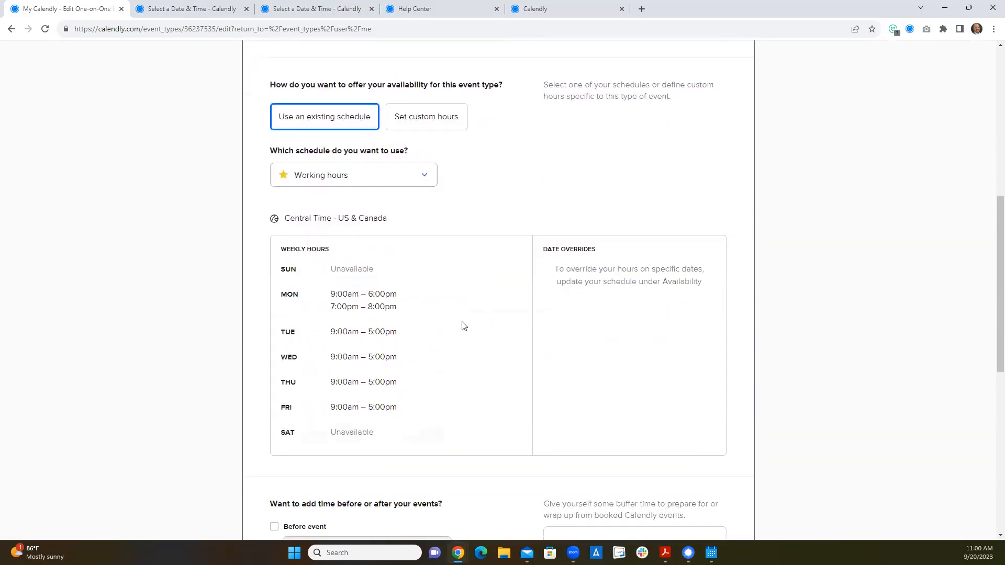
pyautogui.scroll(-4, 461, 406)
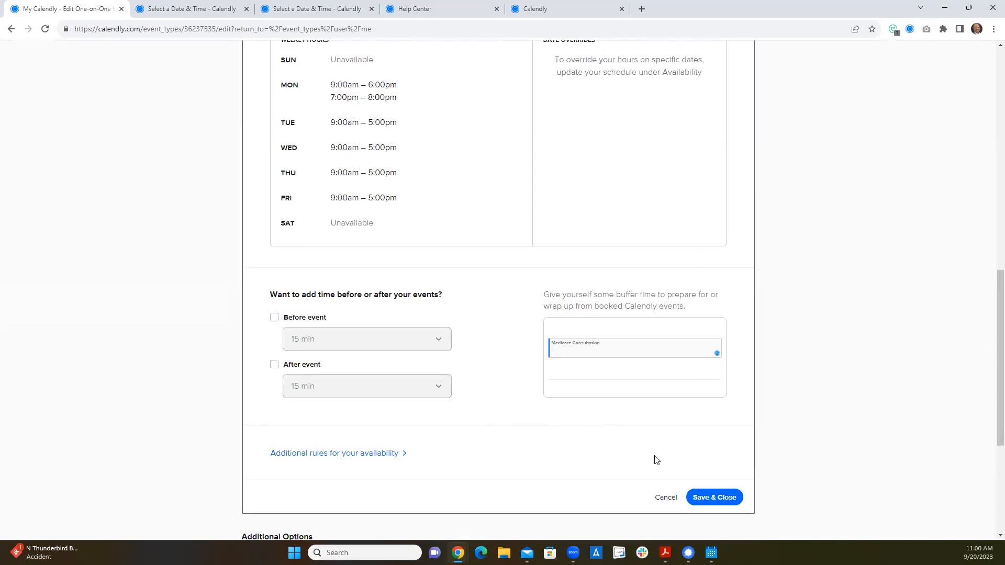
pyautogui.click(667, 499)
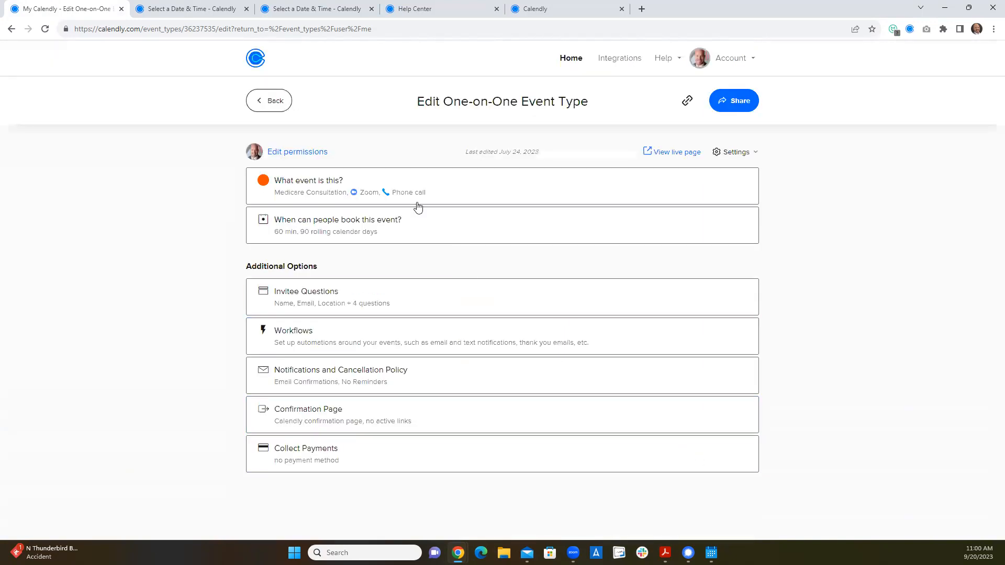
# - Leave the event editor, view the routing forms list, and bring up the live insurance and retirement planning form
pyautogui.click(271, 100)
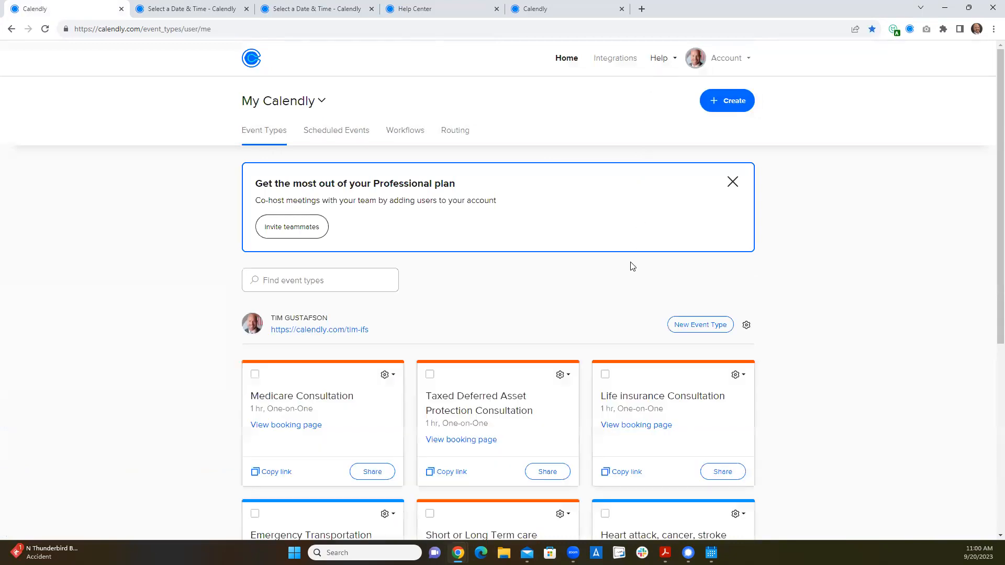
pyautogui.click(463, 137)
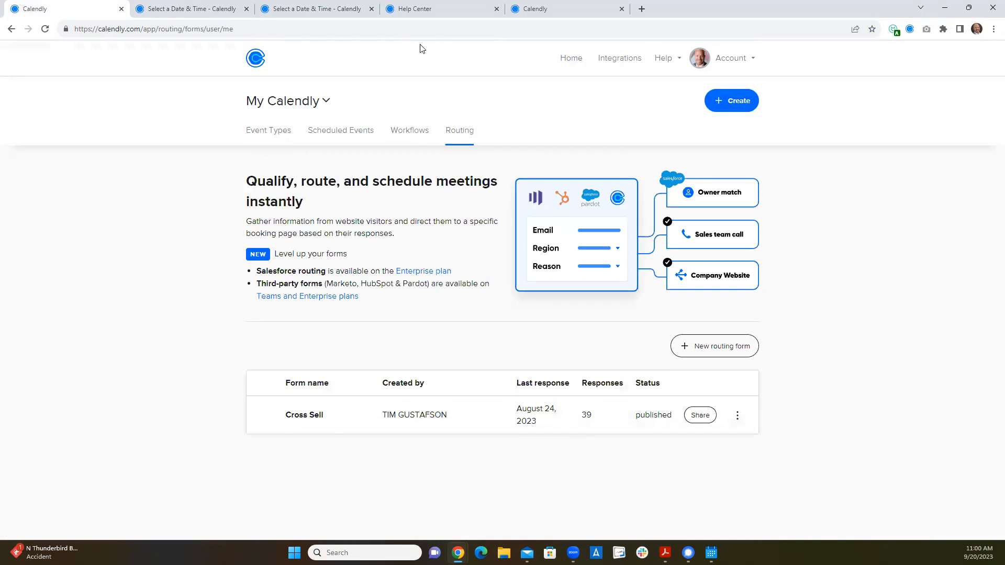
pyautogui.click(549, 10)
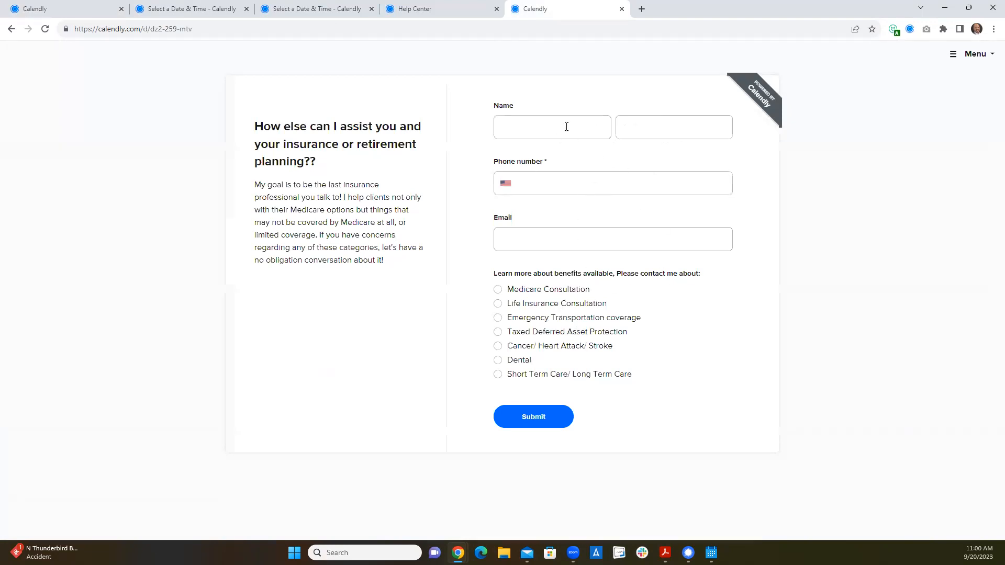
# - Fill the form with a saved contact's name, phone and email, select Life Insurance Consultation, and submit it
pyautogui.click(531, 120)
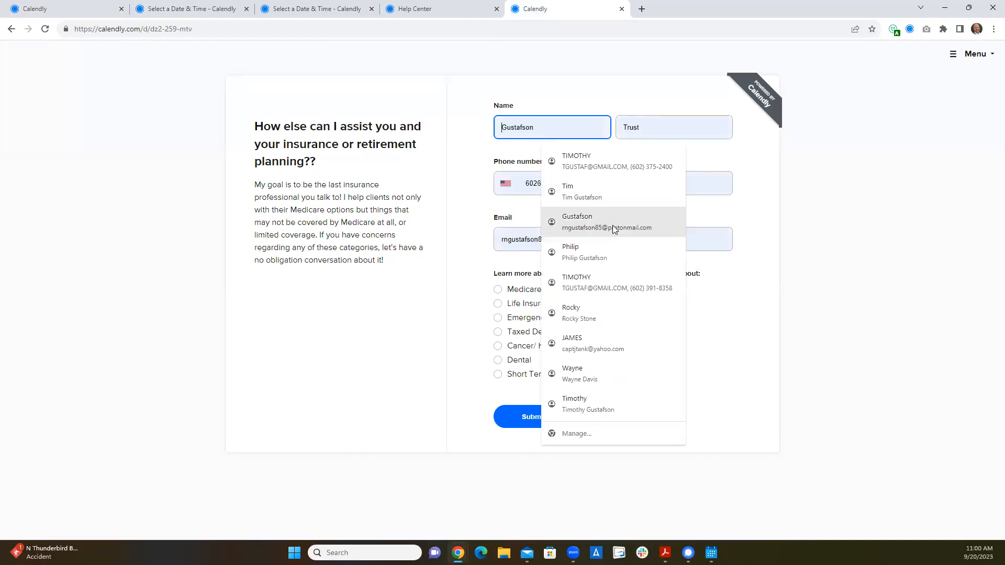
pyautogui.click(611, 281)
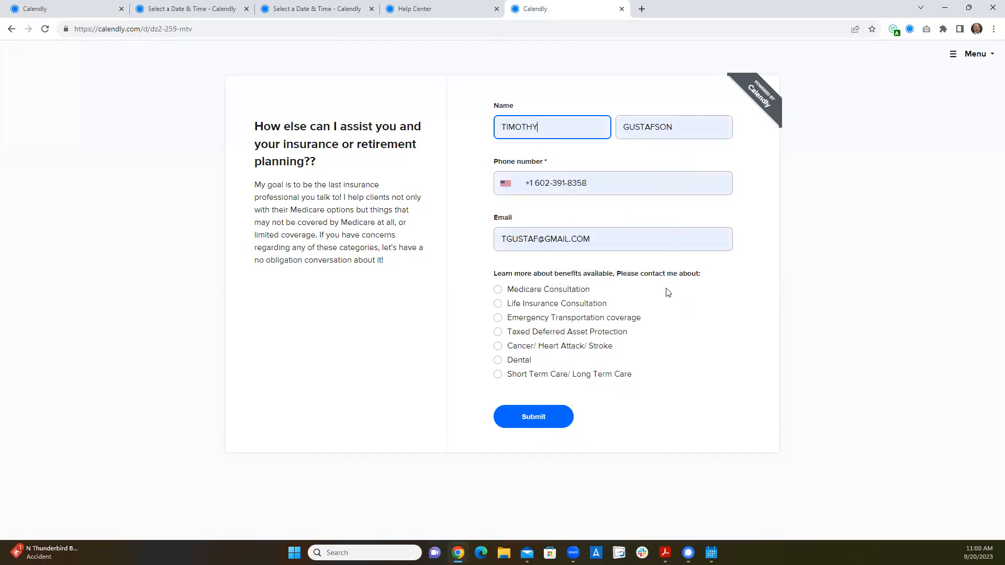
pyautogui.click(499, 305)
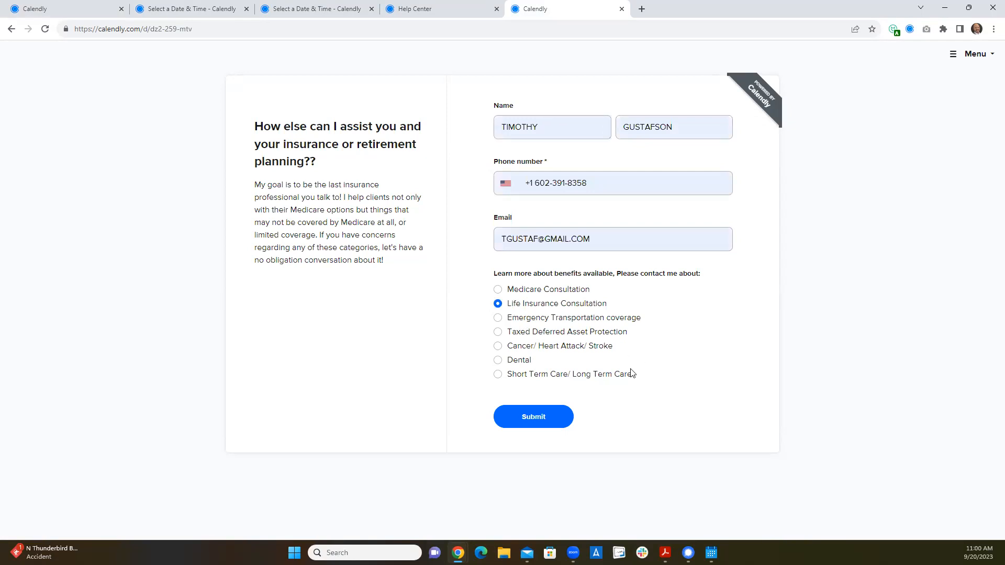
pyautogui.click(543, 411)
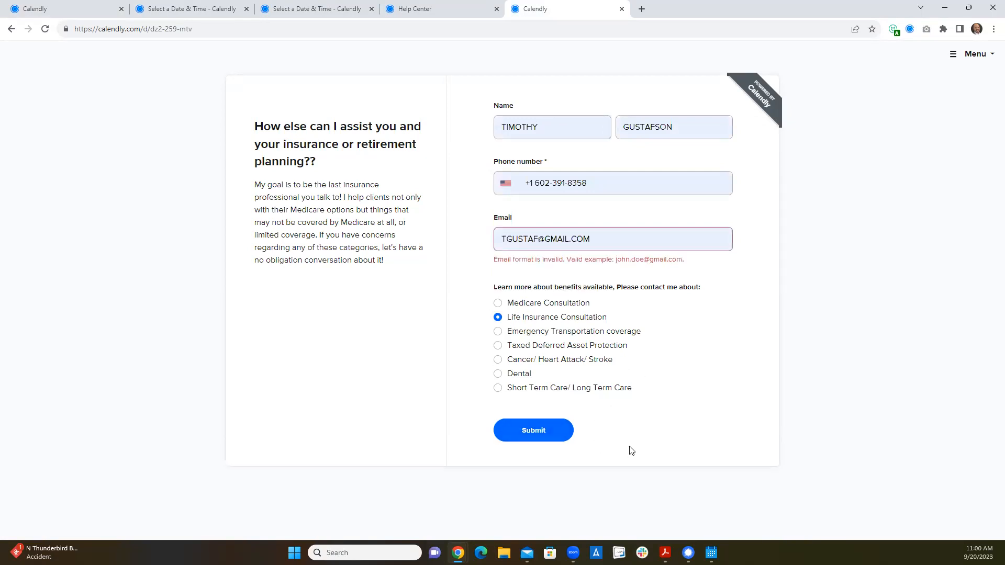
# - Re-enter the contact's email address in lowercase and submit the routing form again
pyautogui.click(603, 238)
pyautogui.moveTo(603, 238); pyautogui.dragTo(477, 232)
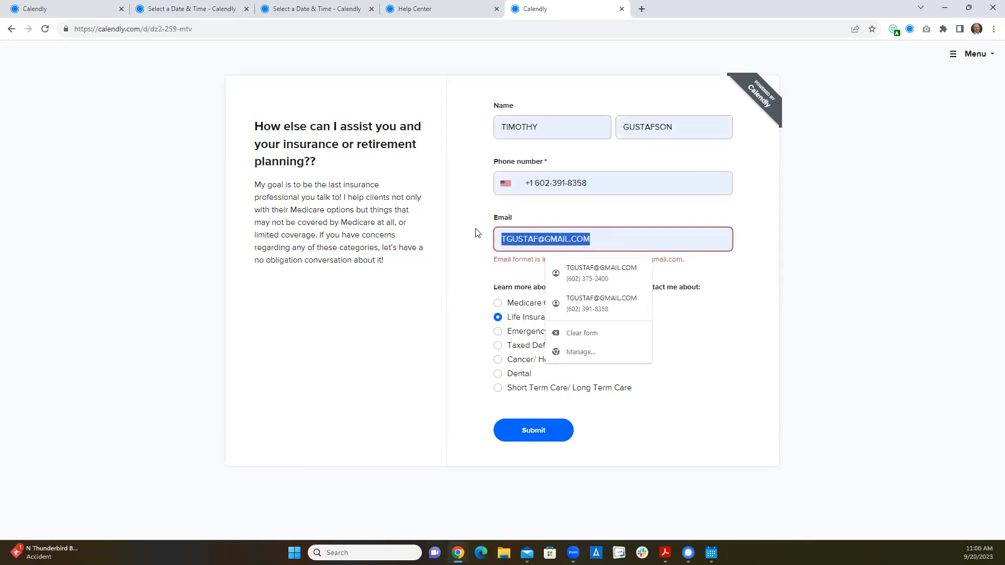
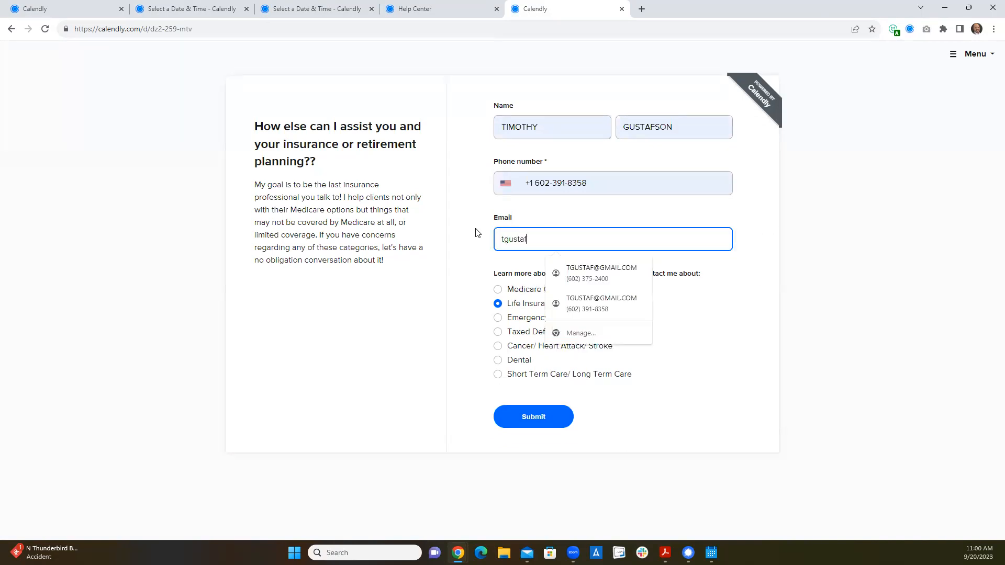
pyautogui.click(469, 261)
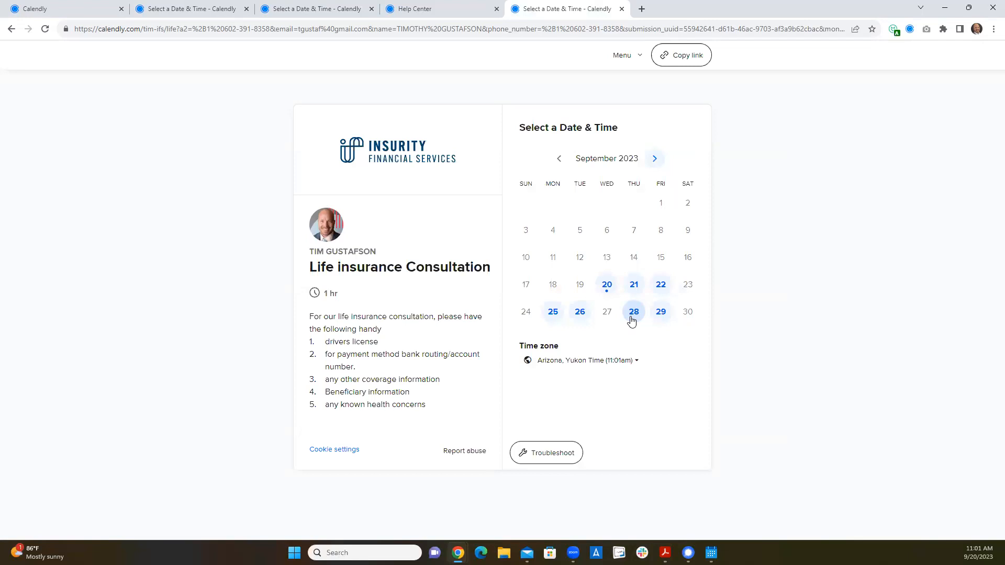
# - Show the Life insurance Consultation times for Thursday, September 21, and stop the screen share
pyautogui.click(634, 285)
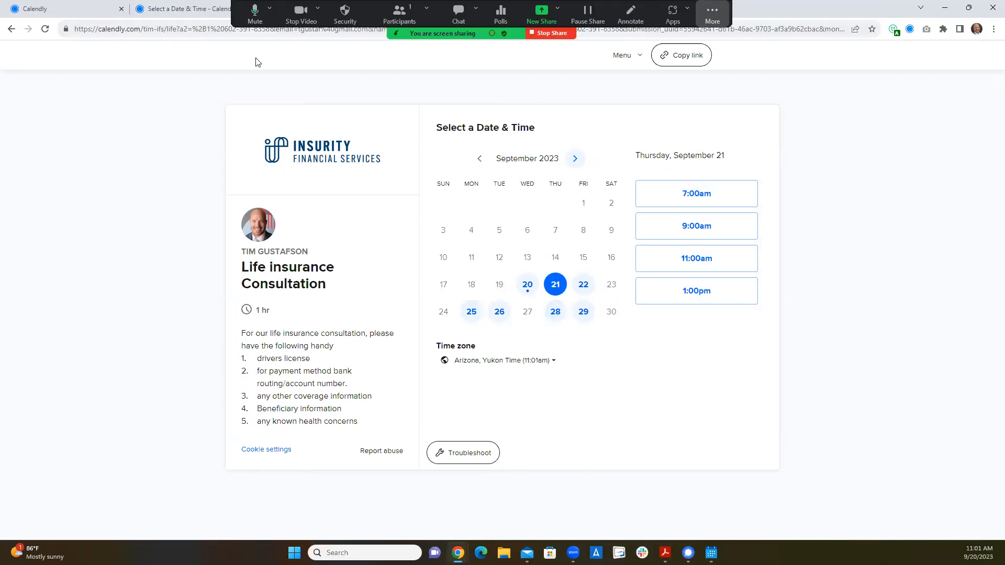
pyautogui.click(564, 32)
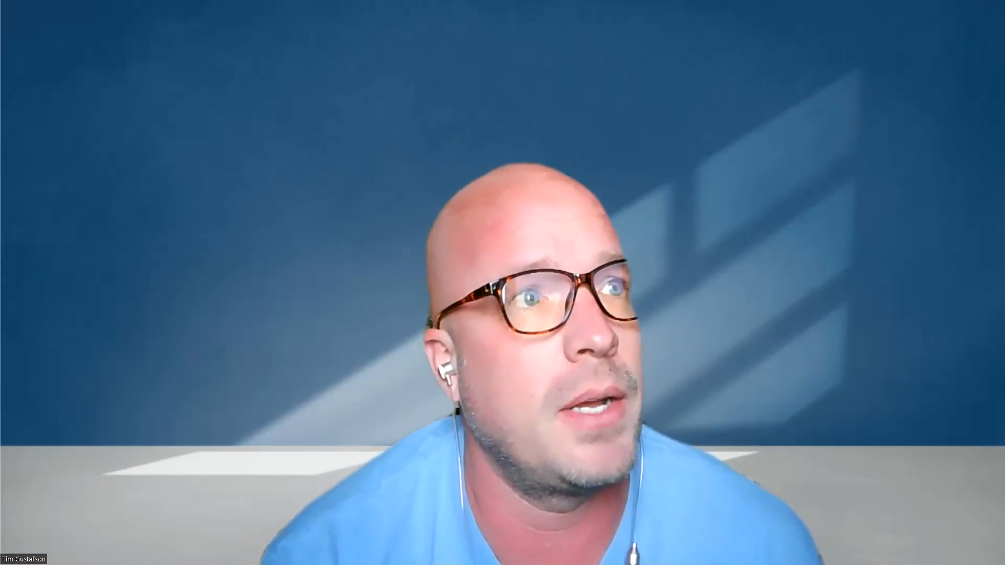